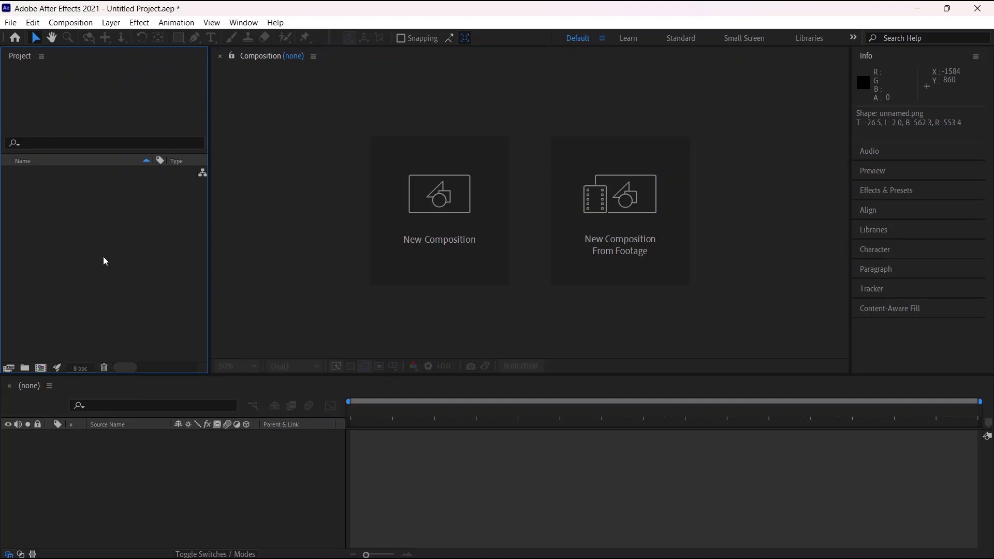
Import unnamed.png from Downloads as footage, with the Create Composition option enabled
double_click(120, 262)
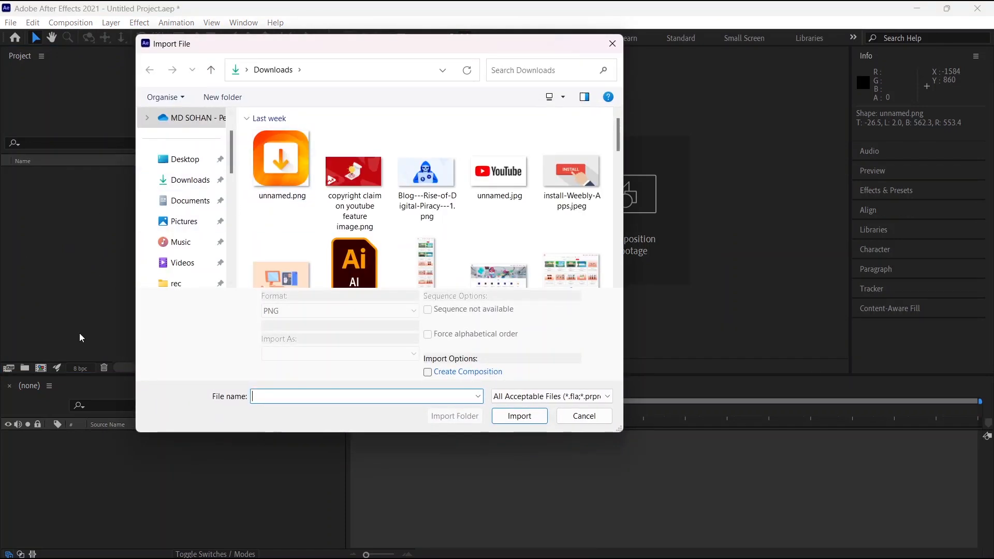
drag(272, 45, 425, 41)
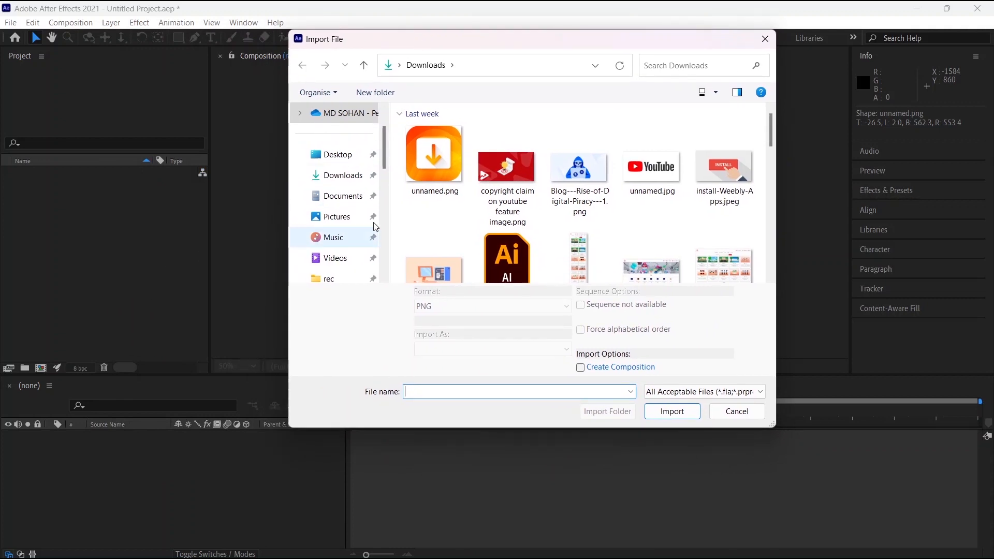
click(437, 163)
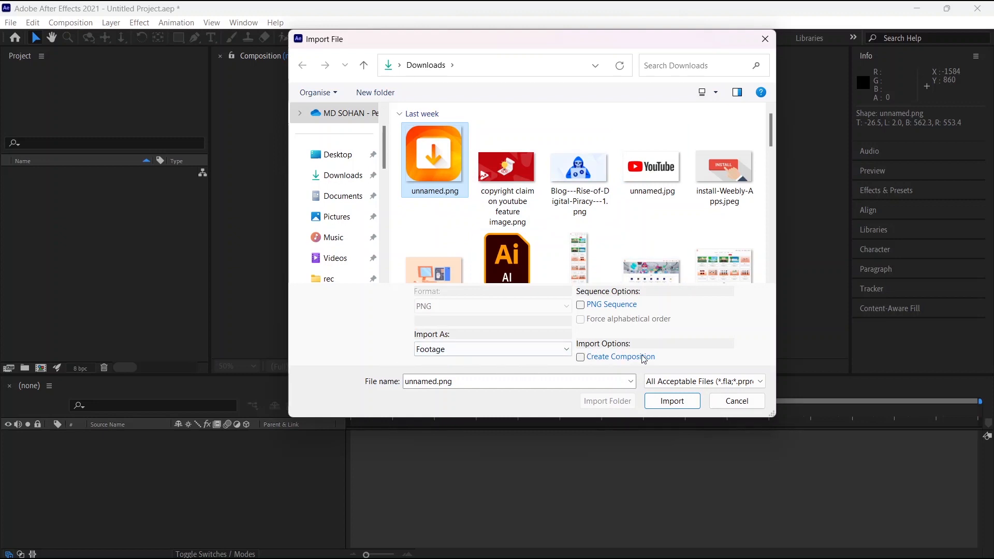
click(581, 358)
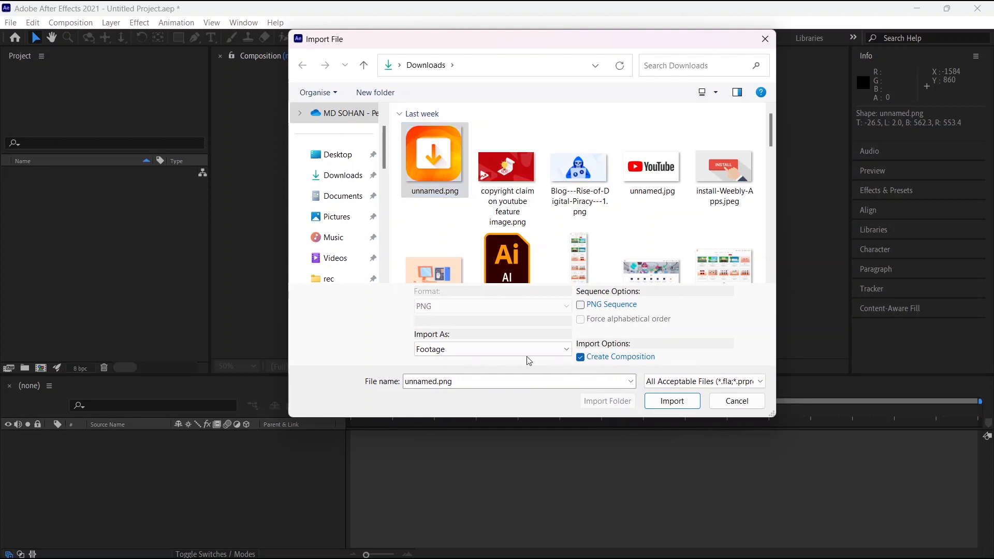
click(447, 348)
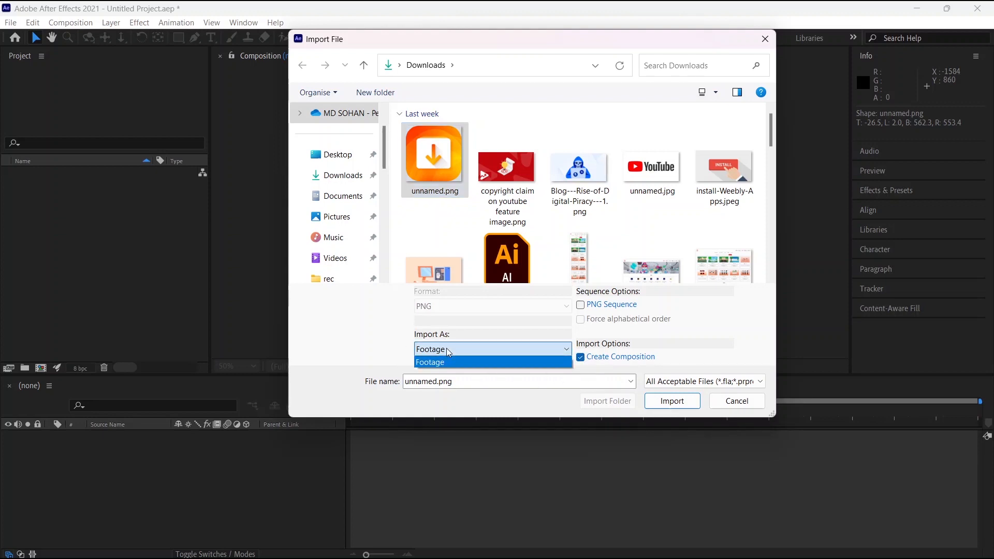
click(445, 361)
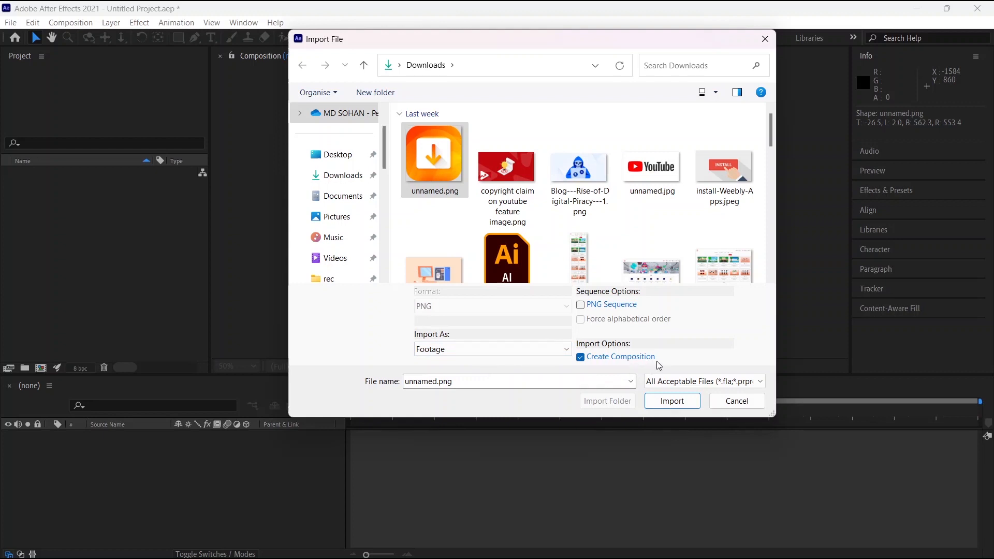
click(672, 400)
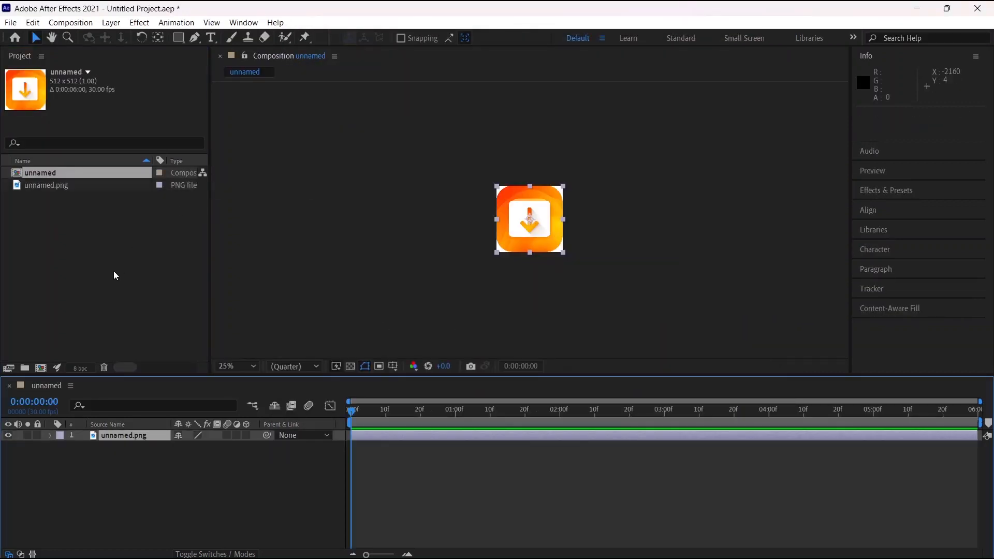
Review the composition settings of the unnamed composition and close them without changes
click(80, 259)
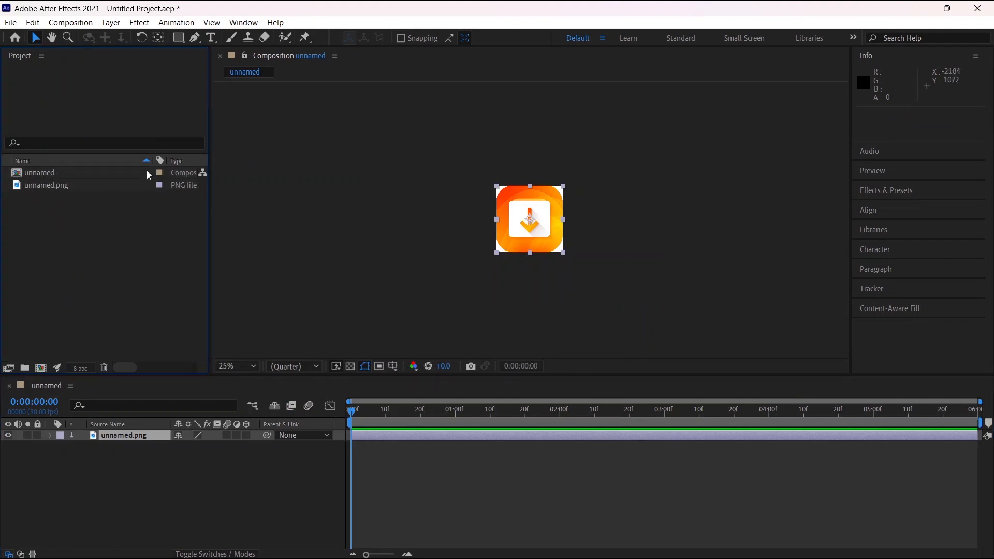
click(81, 172)
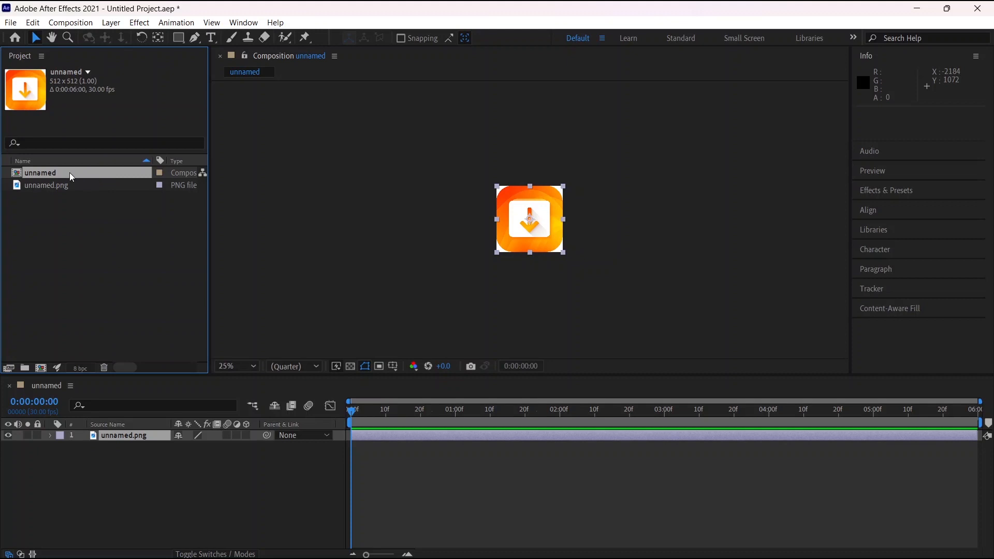
right_click(69, 173)
click(138, 182)
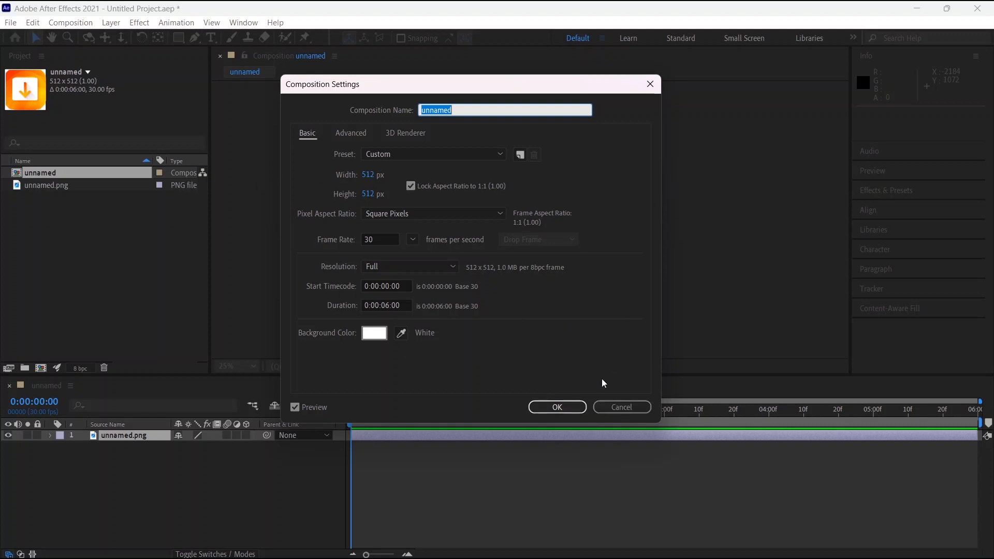
click(570, 407)
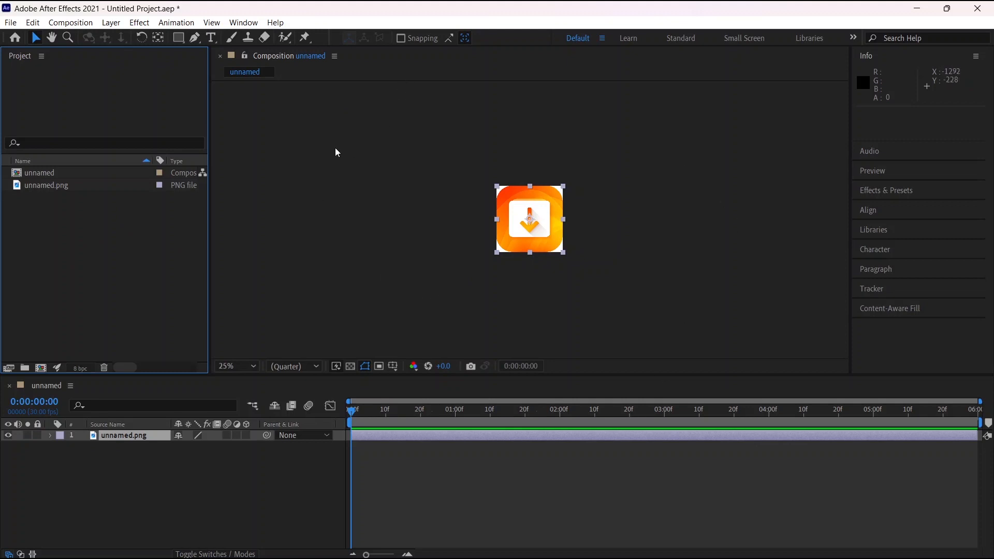
Start a new composition with the aspect ratio unlocked and the width set to 1920 px
click(40, 368)
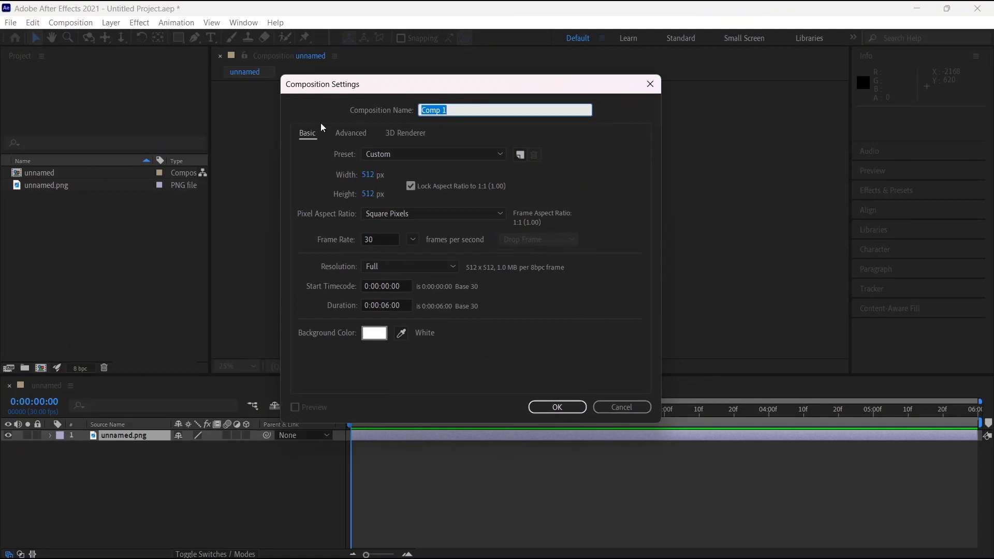
click(368, 175)
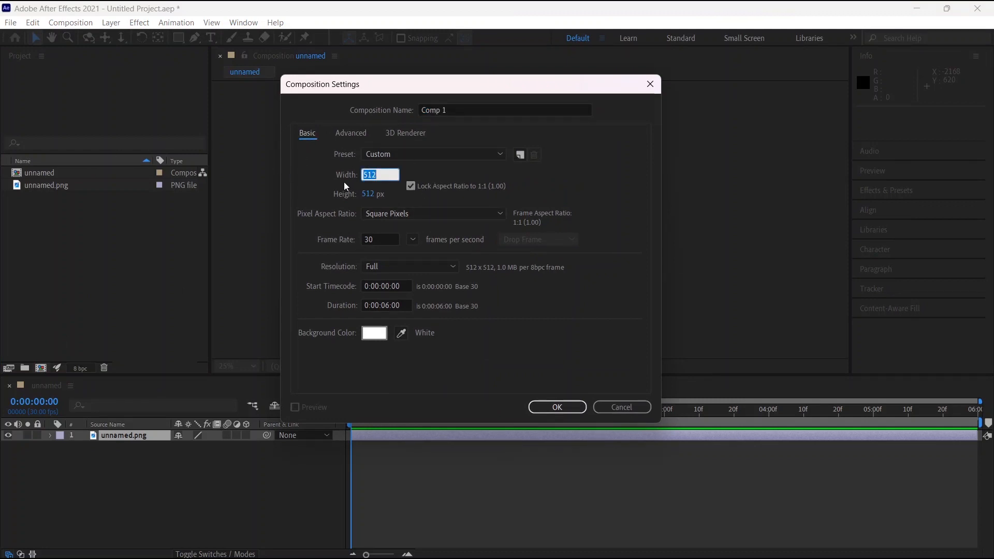
text(19)
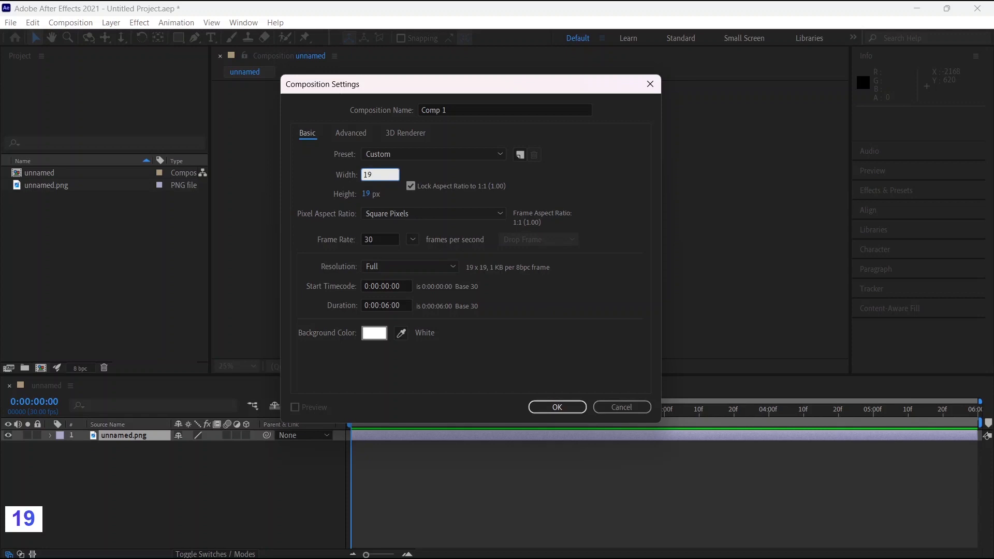
text(20)
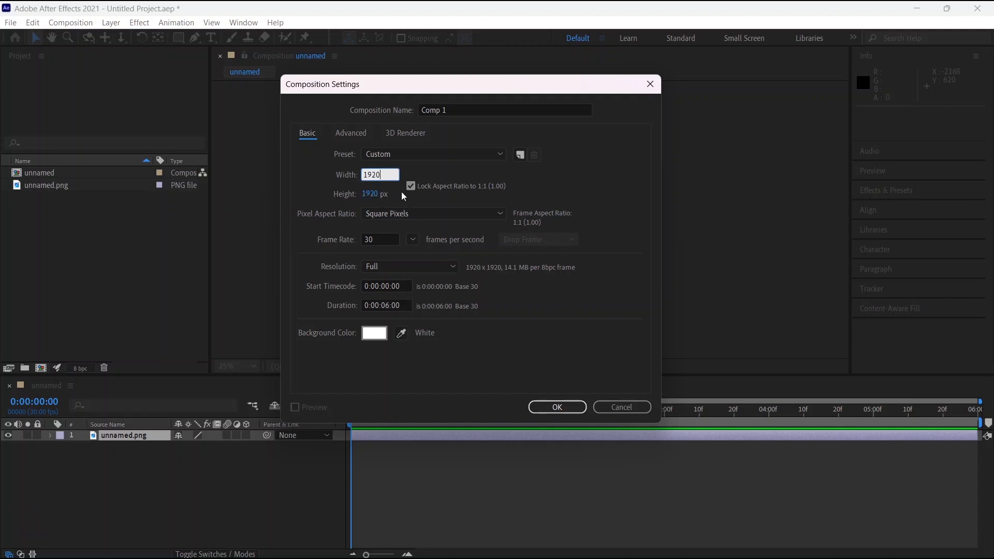
click(375, 200)
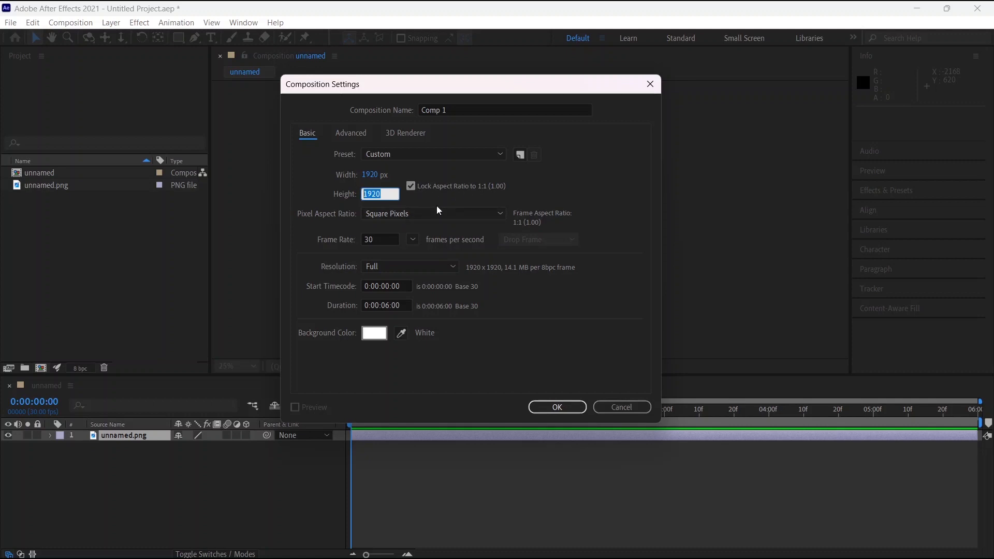
text(1)
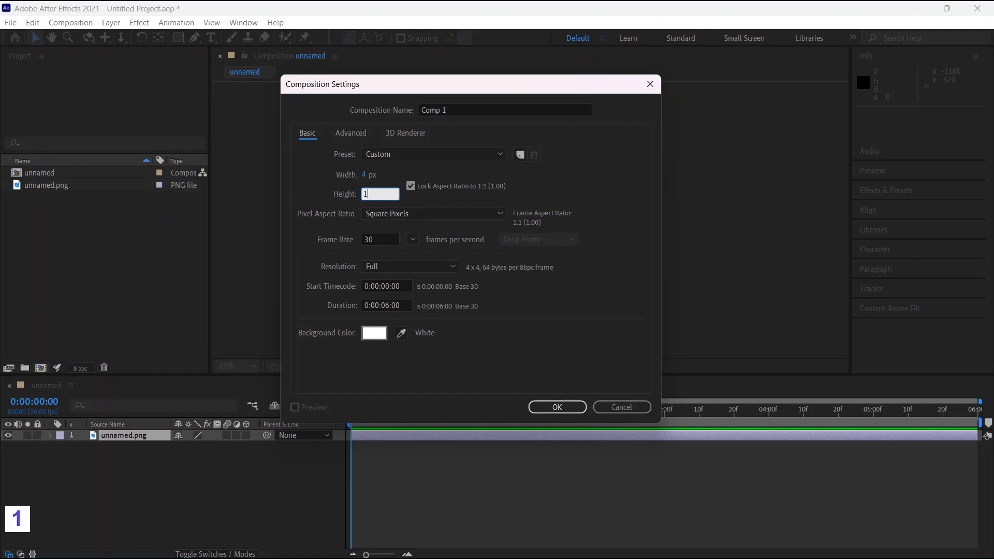
key(BackSpace)
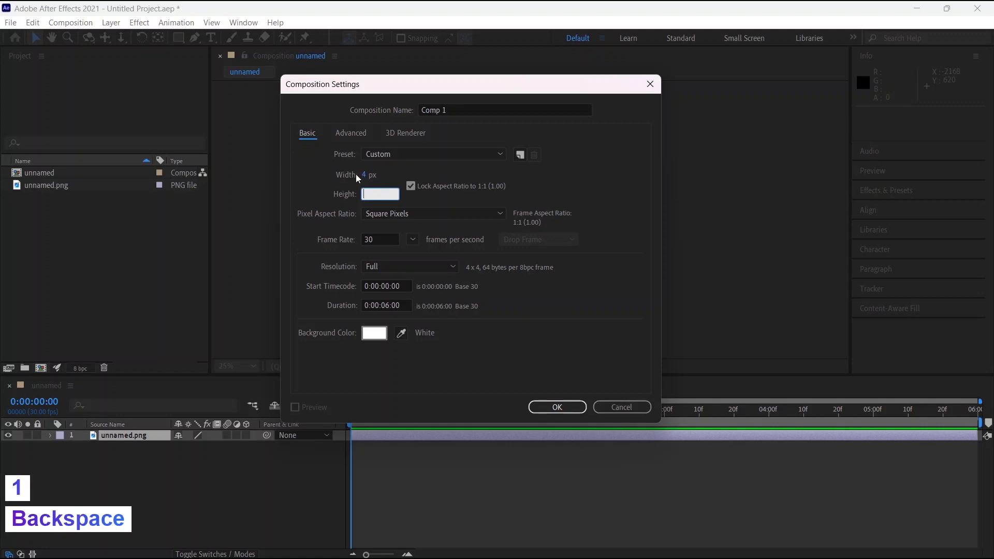
click(412, 186)
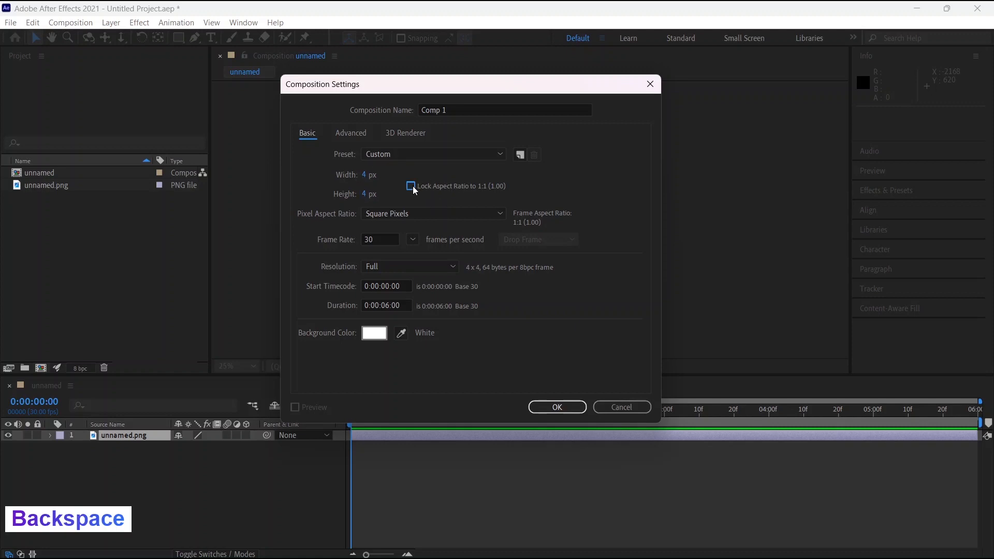
click(365, 175)
text(19)
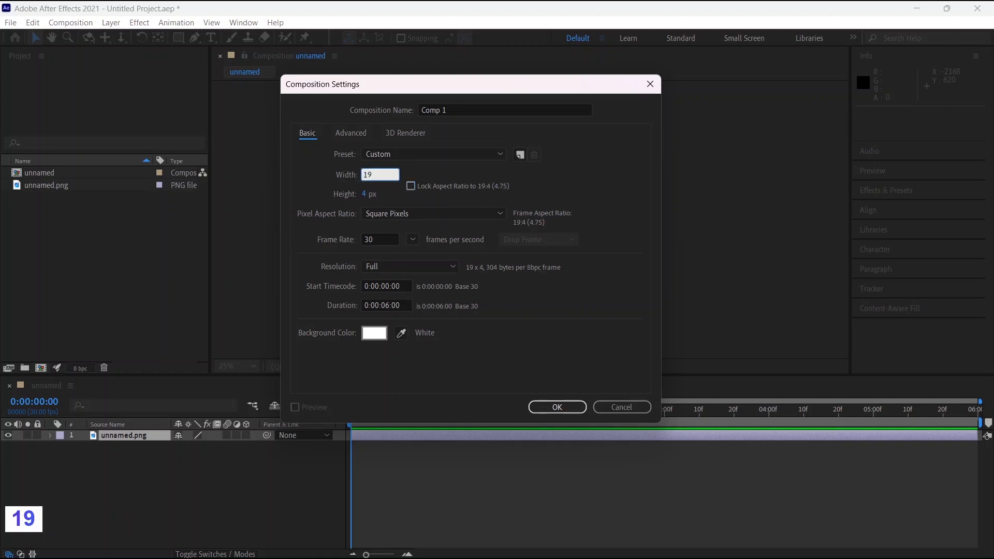
text(20)
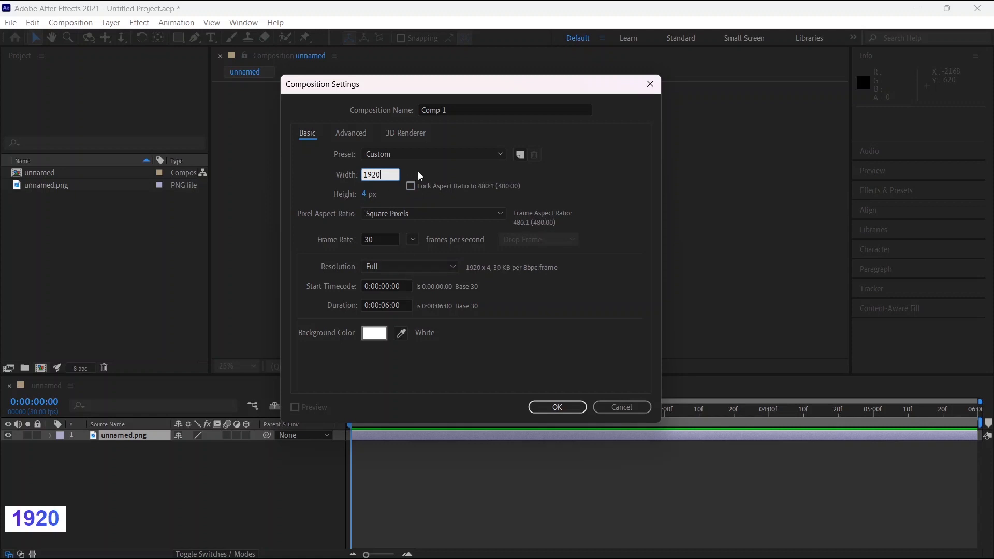
Set the new composition's height to 1080 px and lock its aspect ratio to 16:9
click(370, 195)
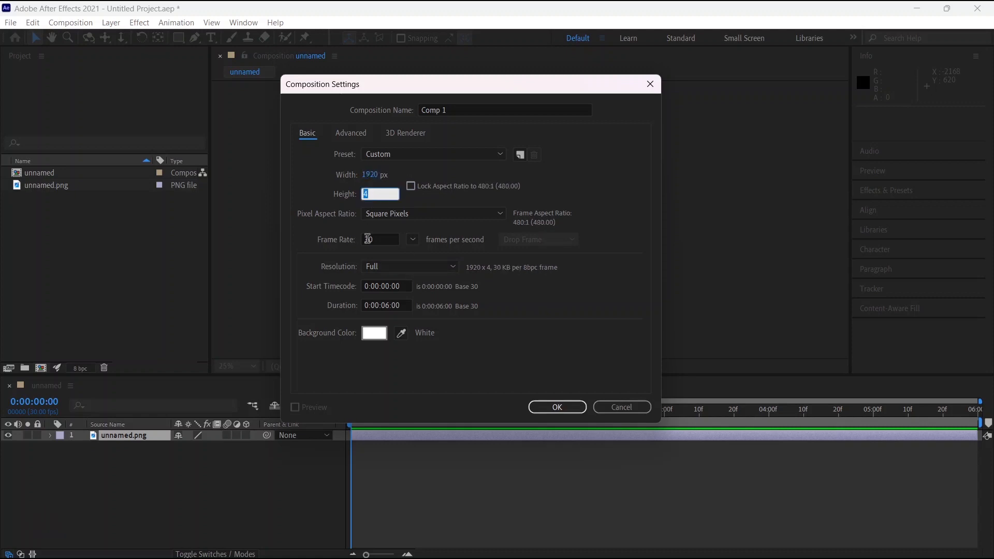
text(1080)
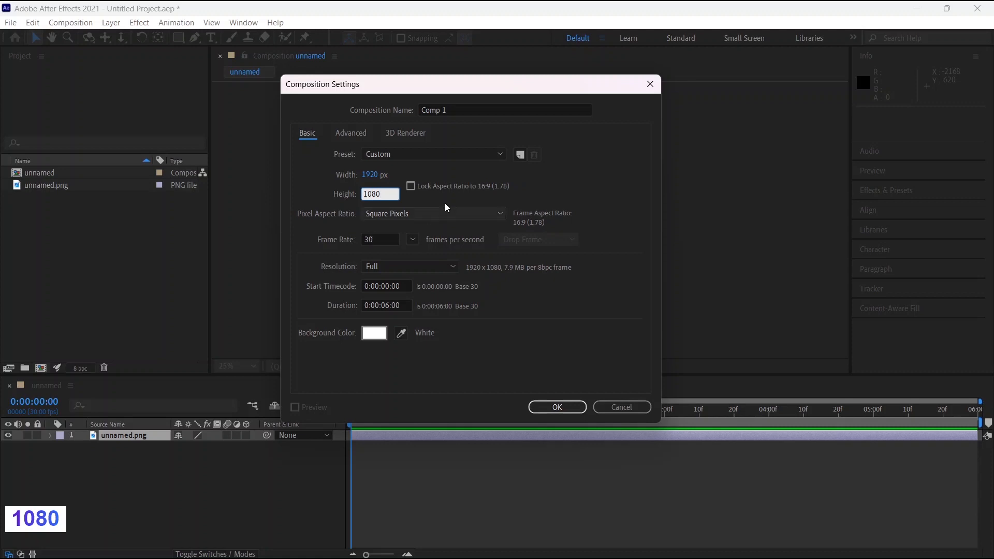
click(542, 182)
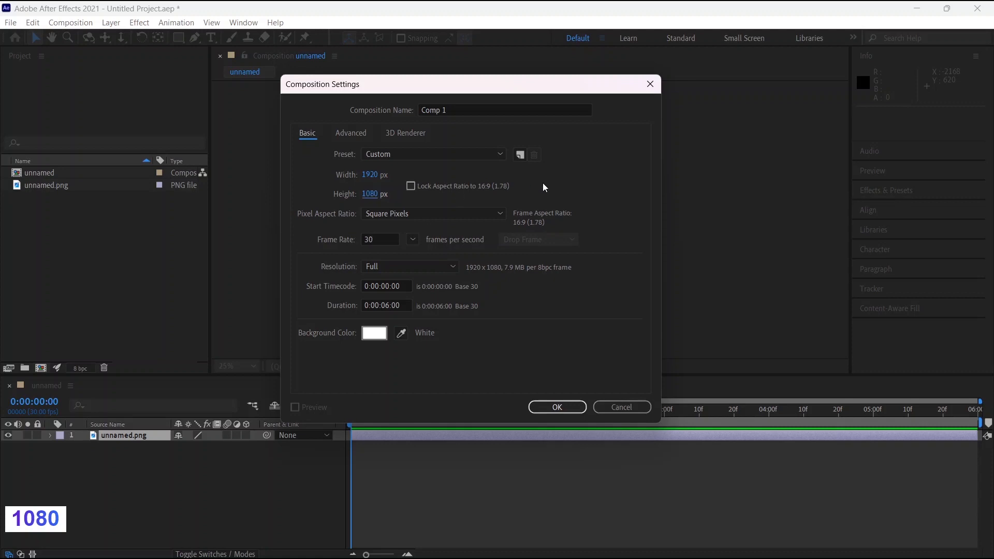
click(409, 187)
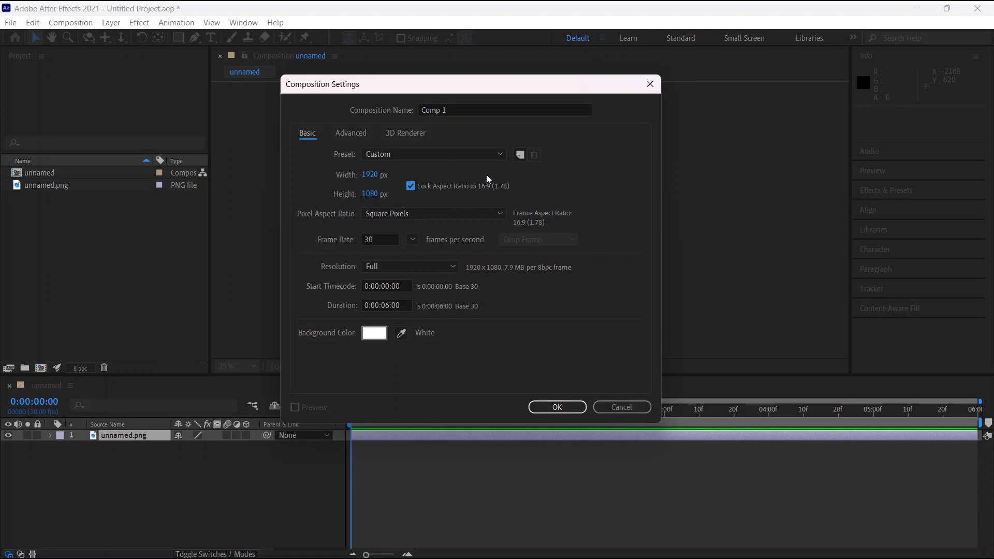
Choose the HDV 1080/DVCPRO HD 720 (1.33) pixel aspect ratio and create the composition
click(459, 215)
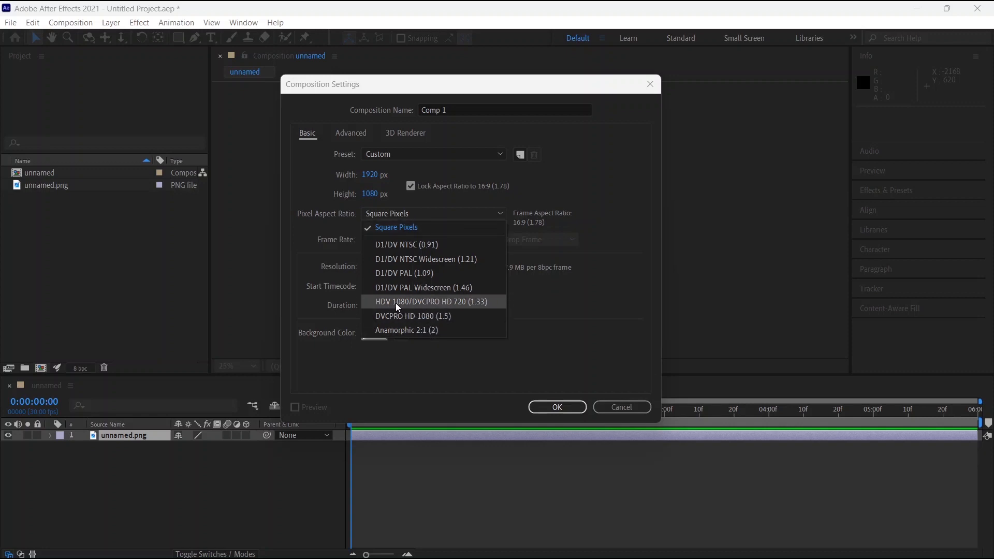
click(461, 304)
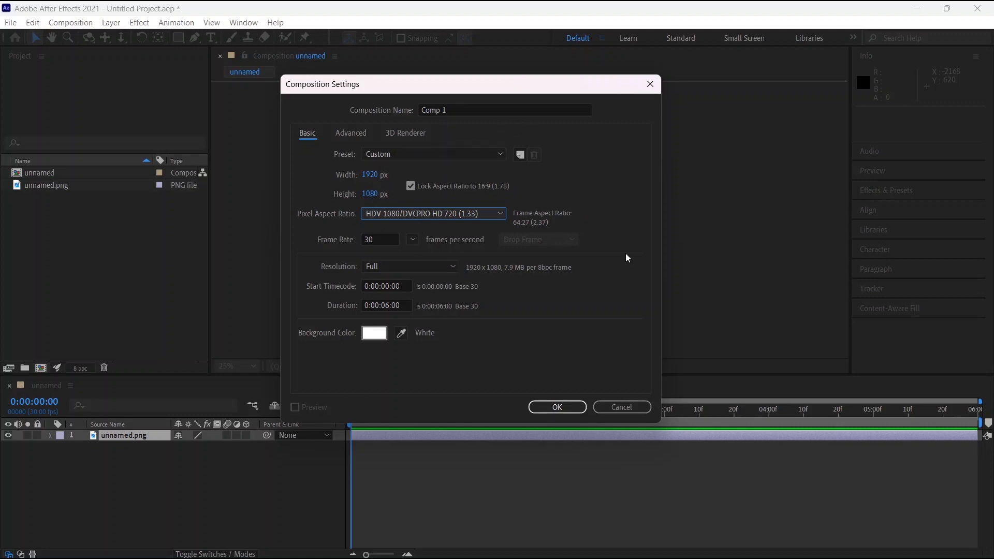
click(556, 406)
click(86, 255)
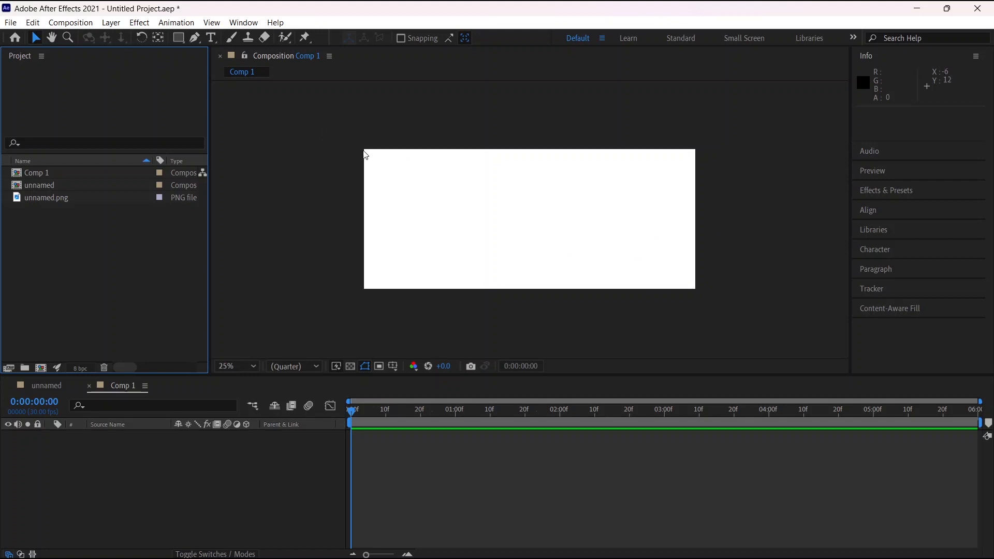
drag(360, 143, 713, 114)
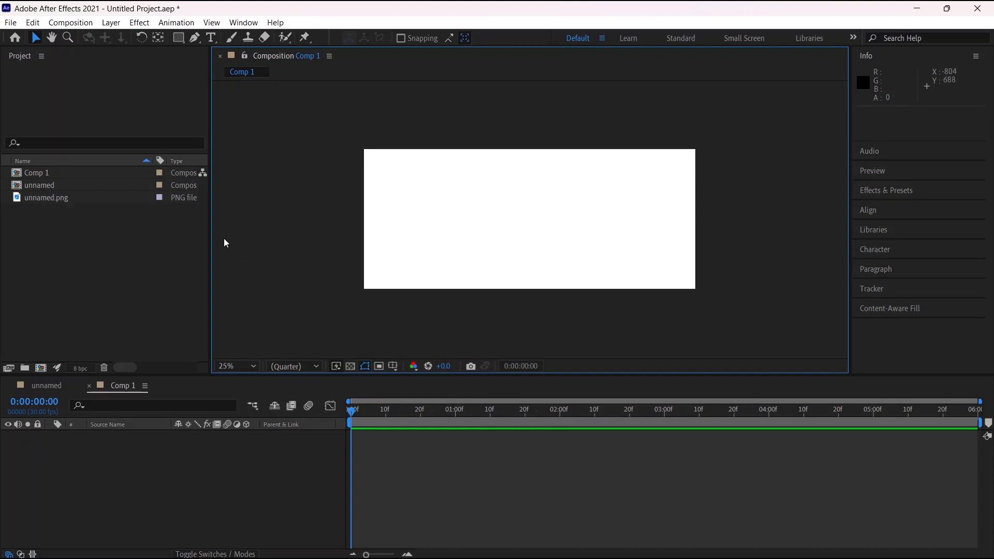
Change the pixel aspect ratio of Comp 1 to Square Pixels in its composition settings
click(79, 169)
right_click(78, 169)
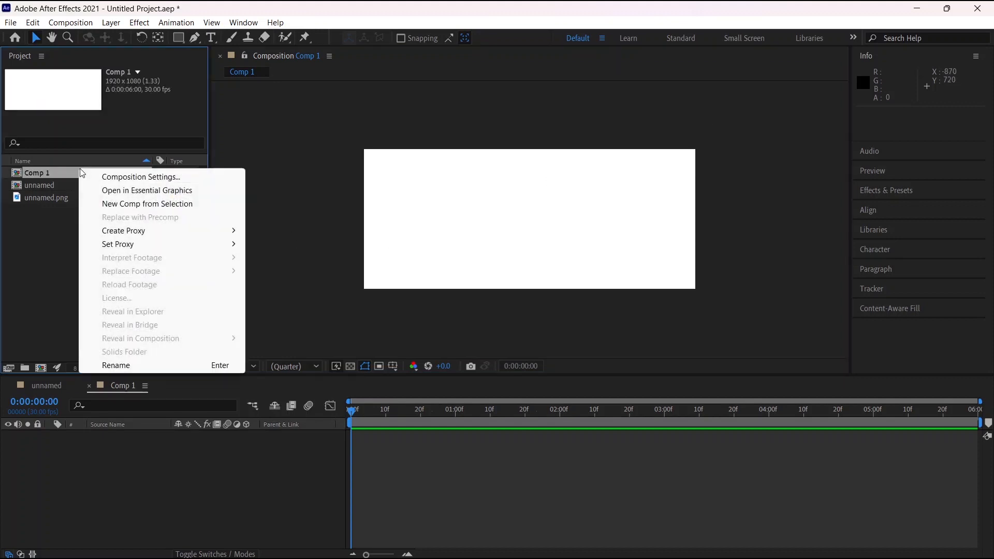
click(143, 176)
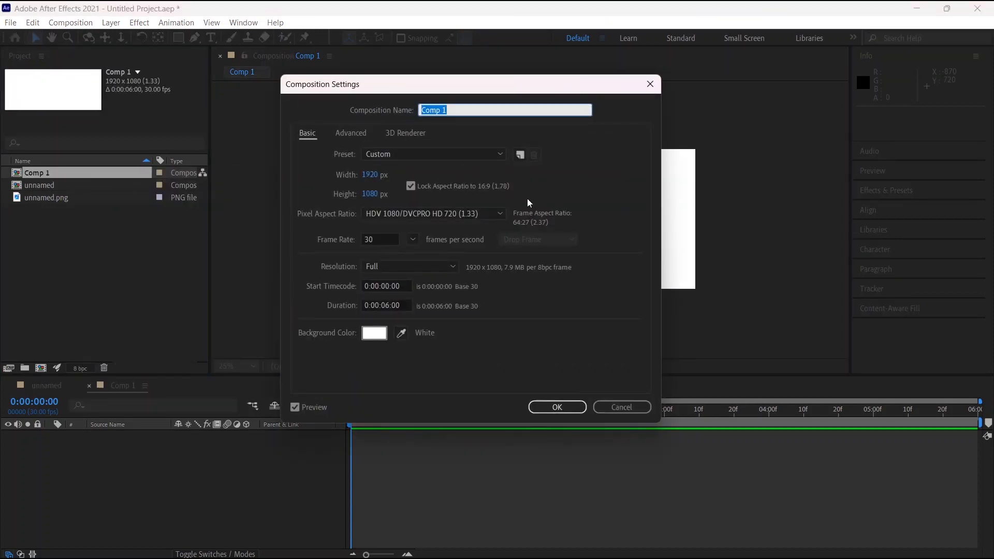
click(465, 210)
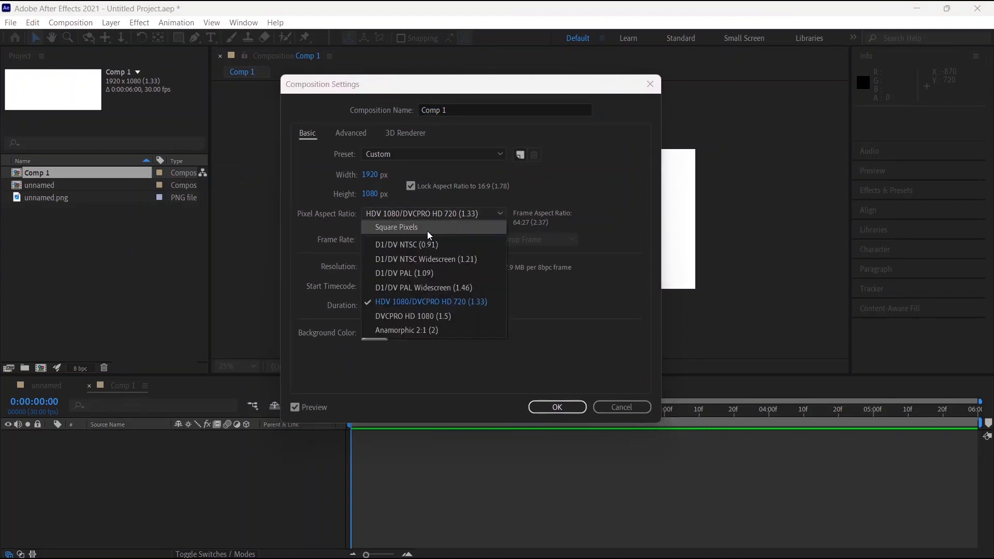
click(419, 228)
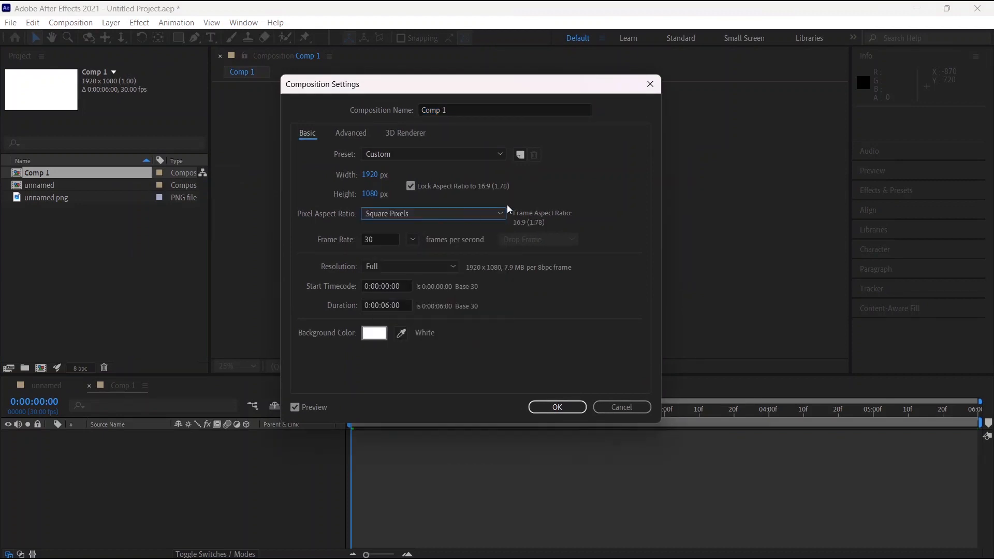
click(558, 408)
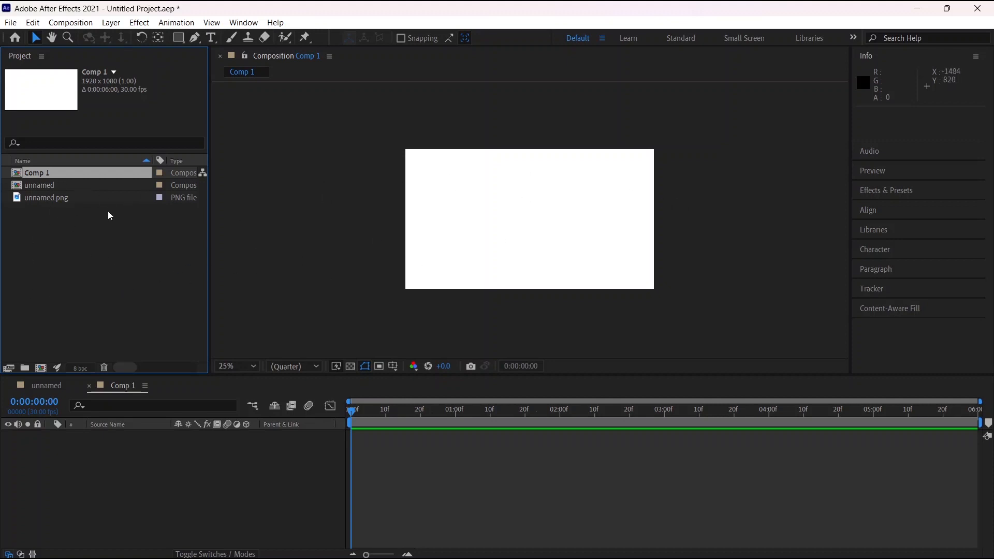
Add the unnamed composition as a layer in the Comp 1 timeline
drag(55, 185, 122, 372)
drag(44, 218, 147, 461)
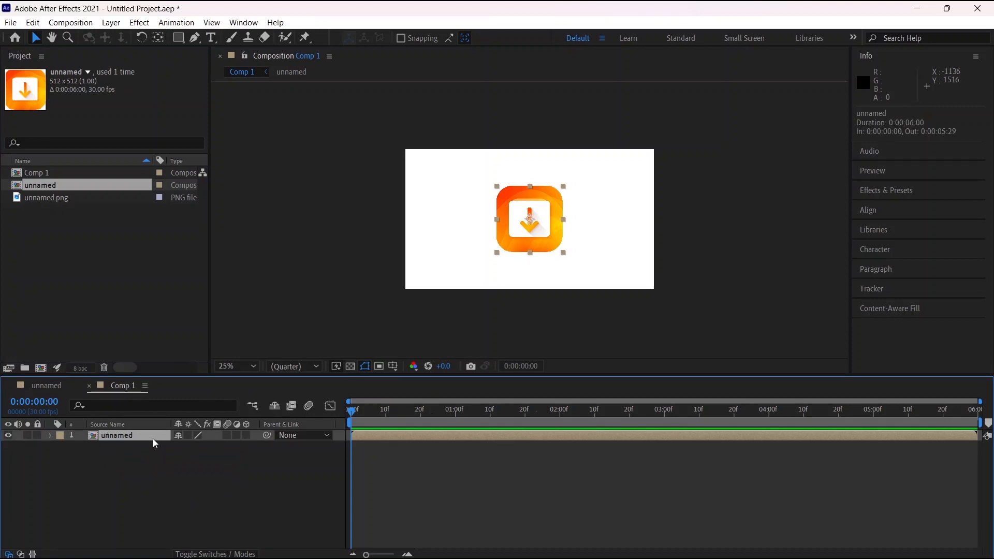
Replace the unnamed composition layer in the Comp 1 timeline with the unnamed.png image
key(Delete)
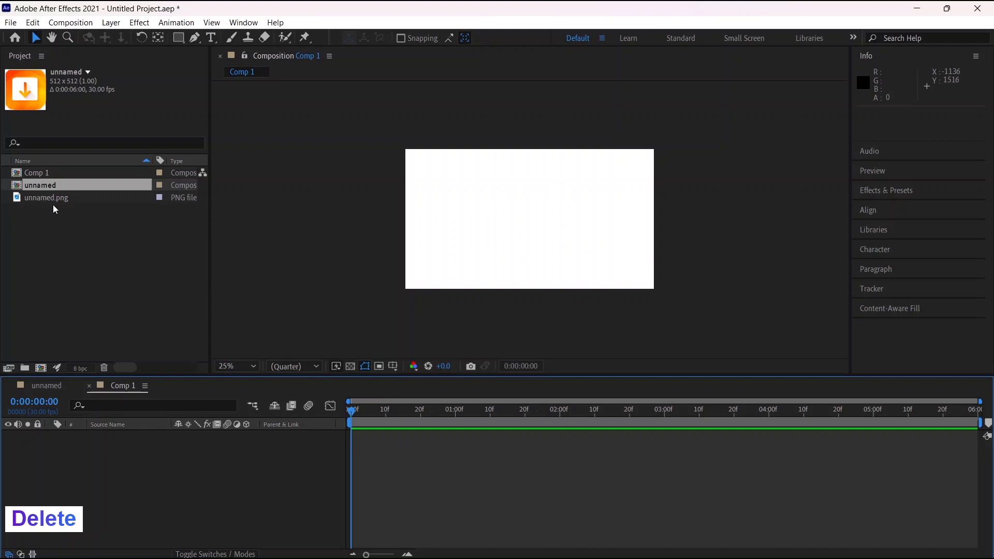
drag(48, 199, 88, 465)
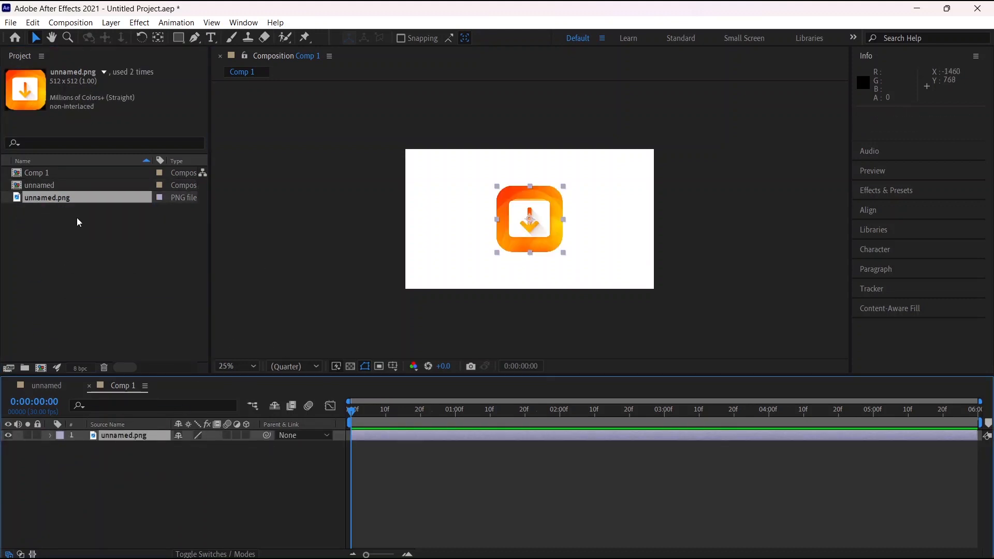
click(212, 474)
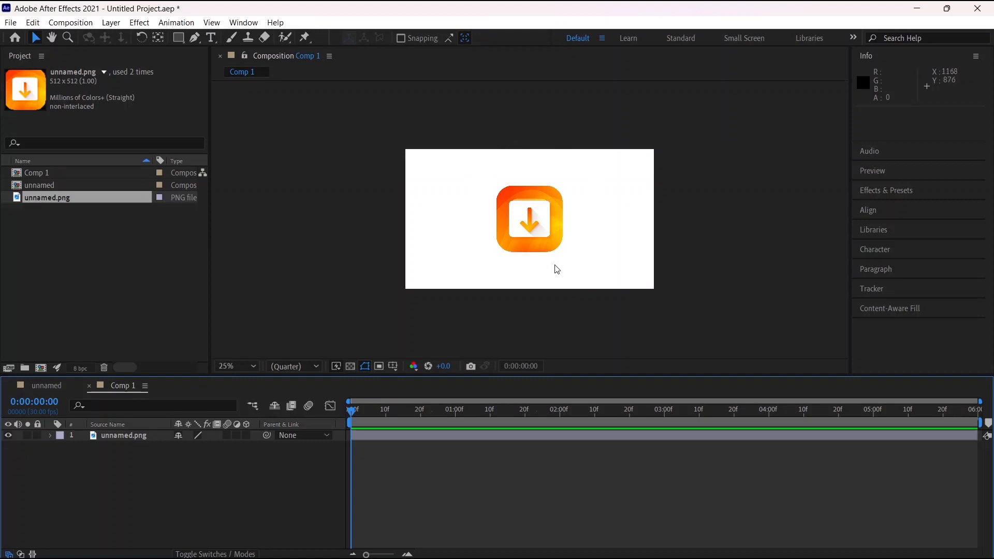
Move the unnamed.png layer slightly up and to the right, to about position 972, 516
click(533, 232)
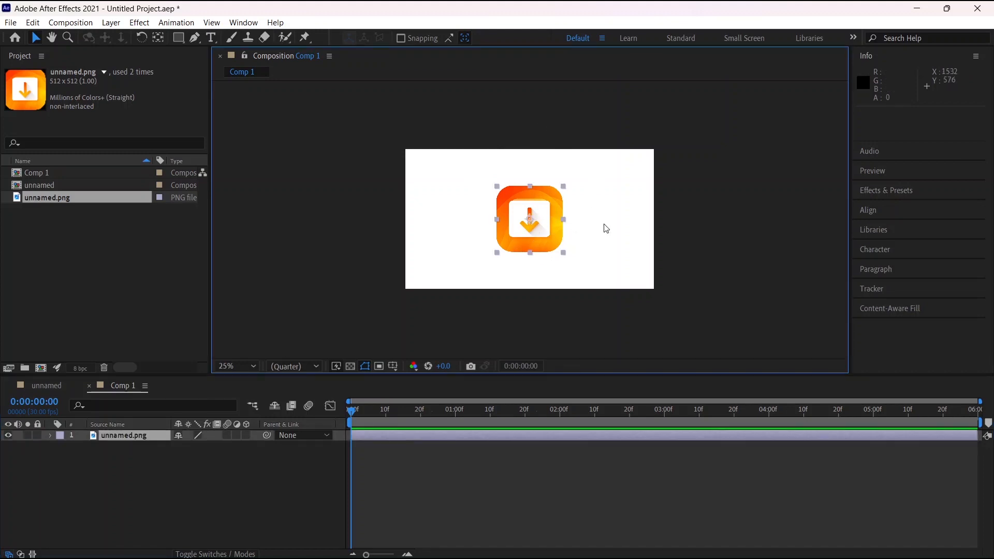
click(722, 237)
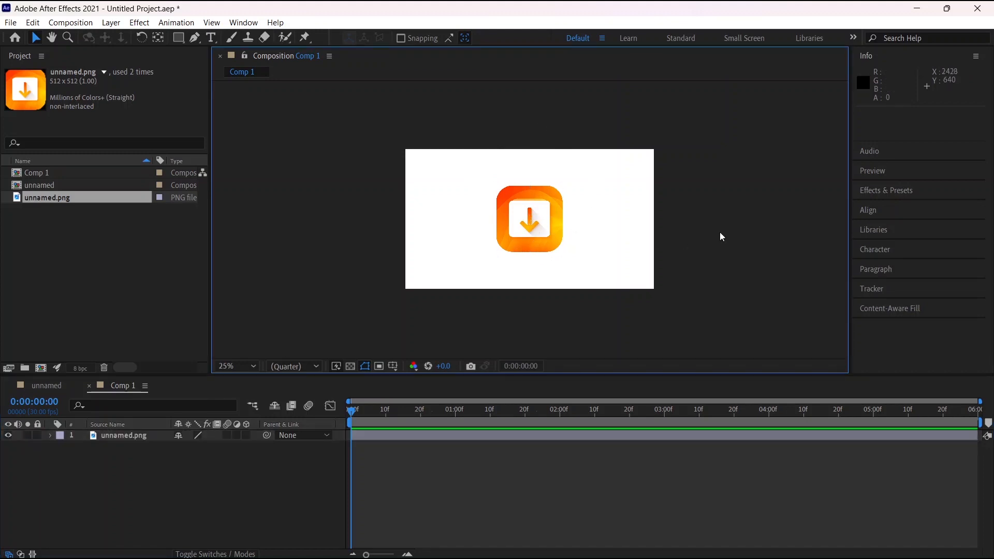
click(126, 436)
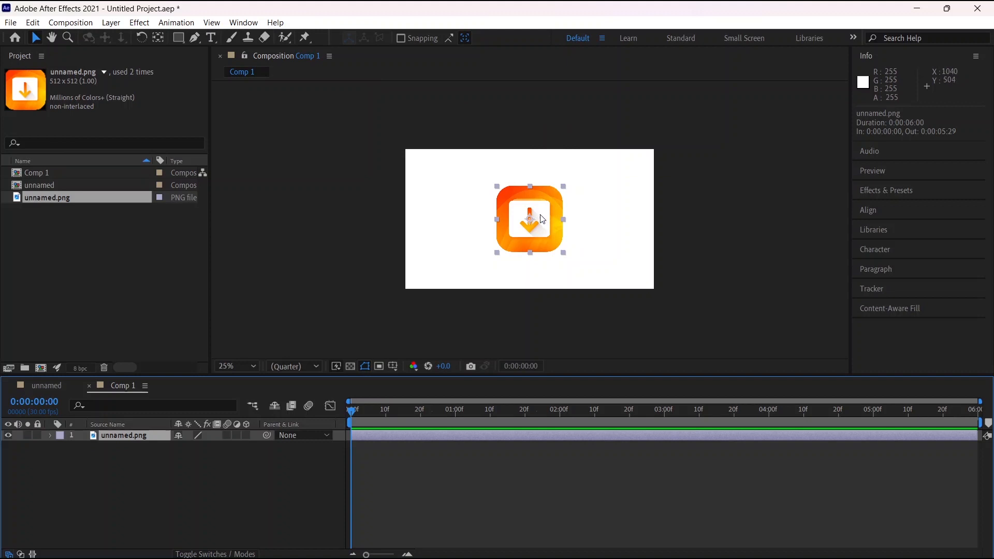
mouse_move(542, 219)
mouse_down()
mouse_move(487, 209)
mouse_move(590, 200)
mouse_move(484, 206)
mouse_move(602, 182)
mouse_move(496, 218)
mouse_move(531, 220)
mouse_move(542, 202)
mouse_up()
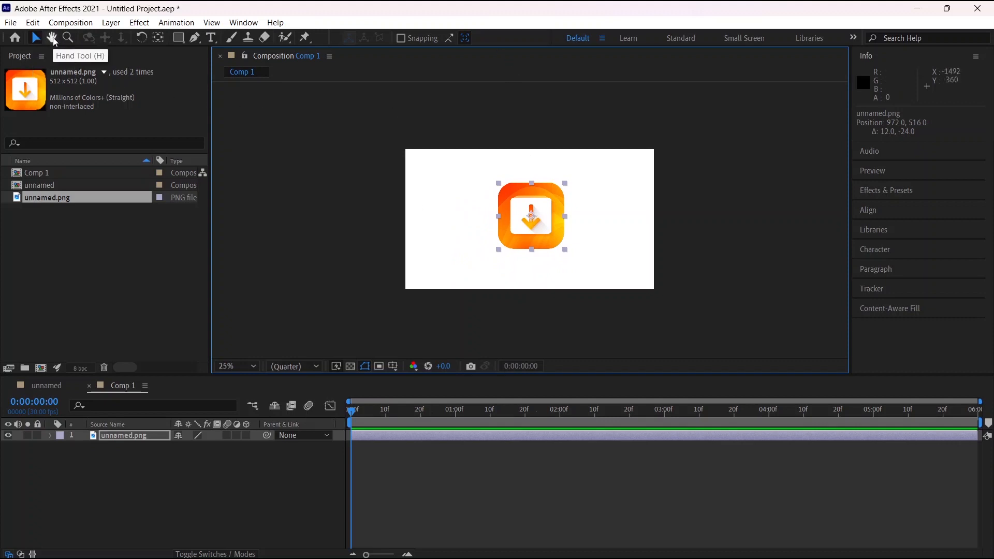
Pan the composition view with the Hand tool, try the Zoom and Hand tools, and return to the Selection tool
click(53, 38)
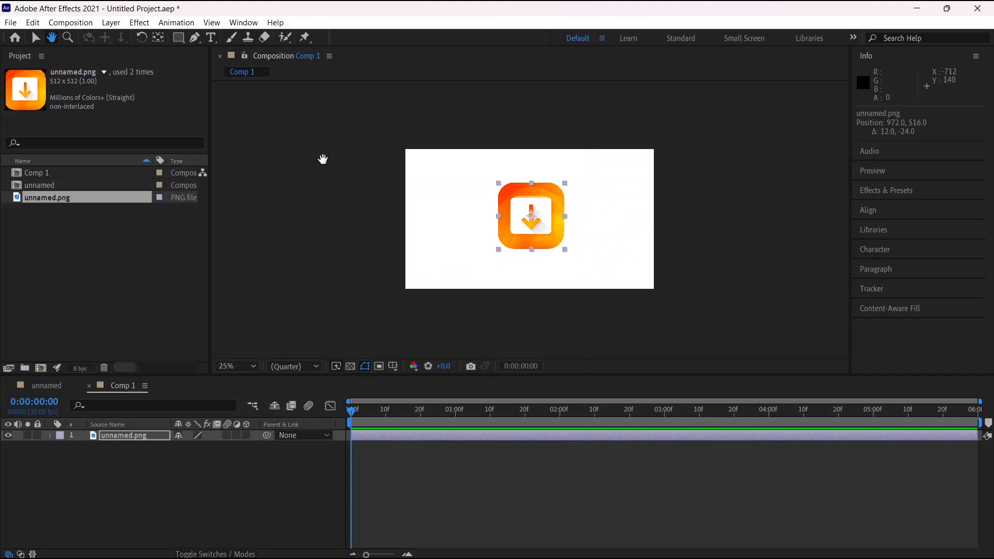
drag(604, 222, 655, 238)
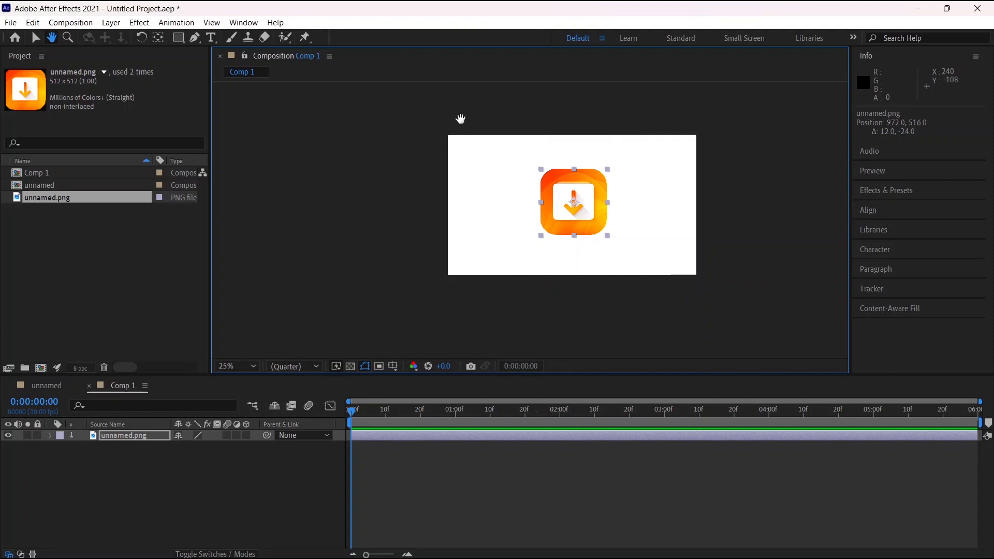
click(68, 38)
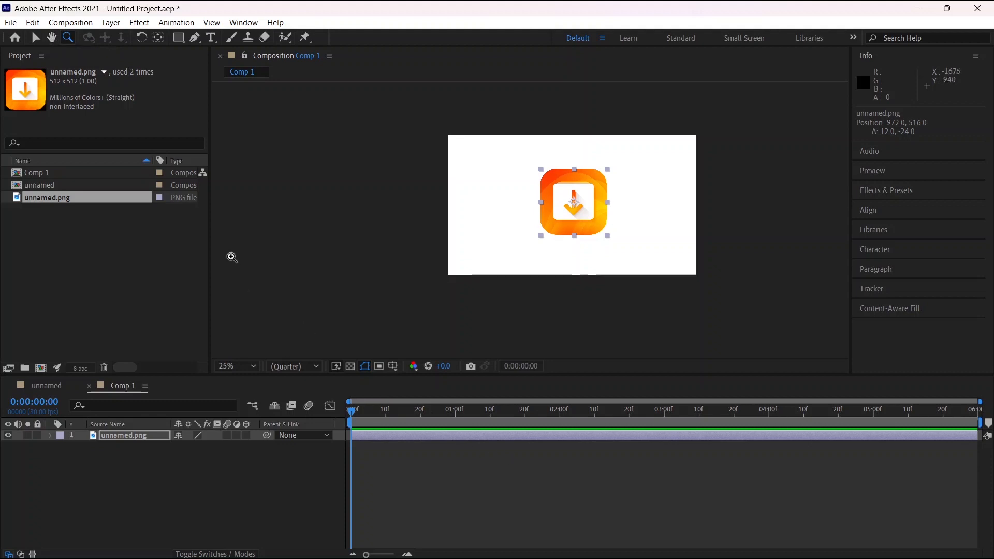
key(h)
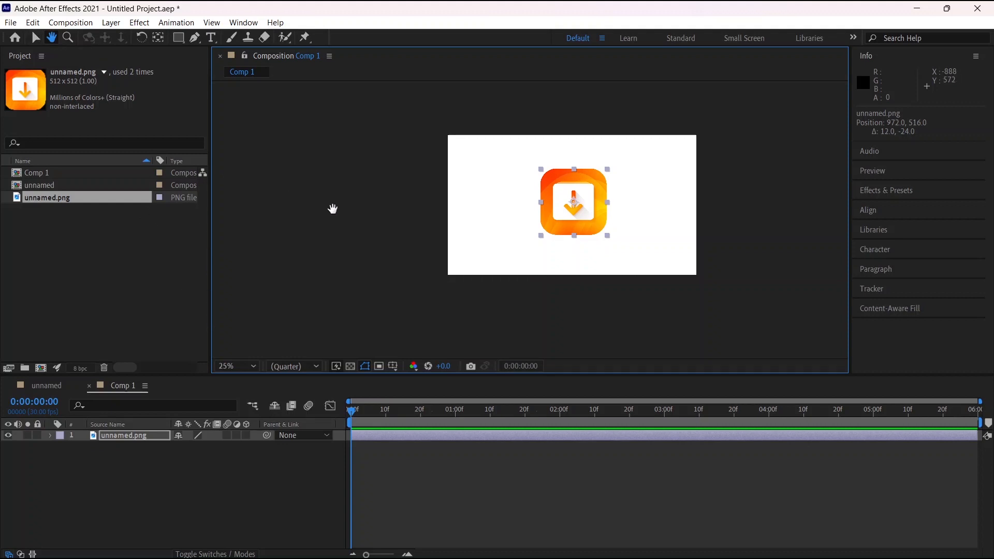
key(v)
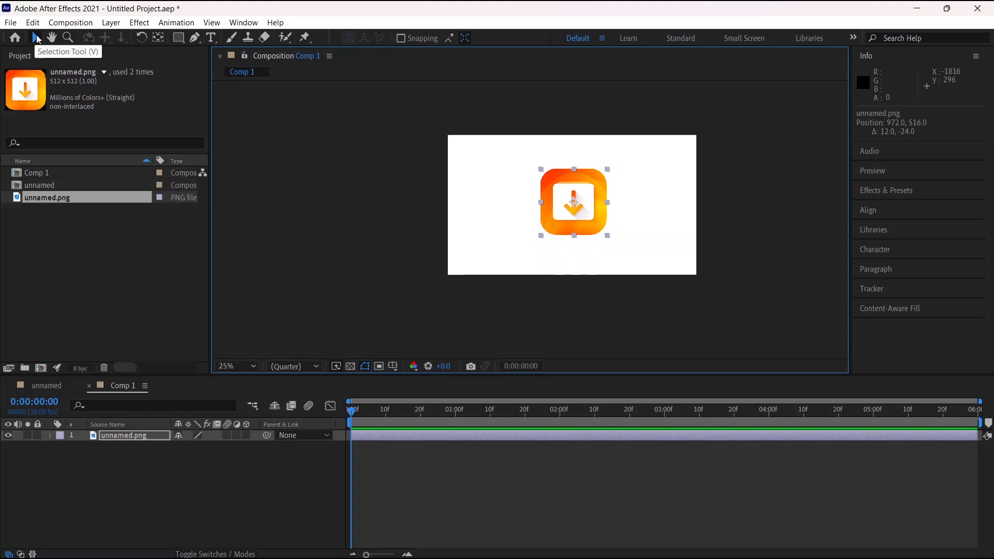
Zoom the composition view in to 200% on the arrow icon and back out to 25%
click(68, 37)
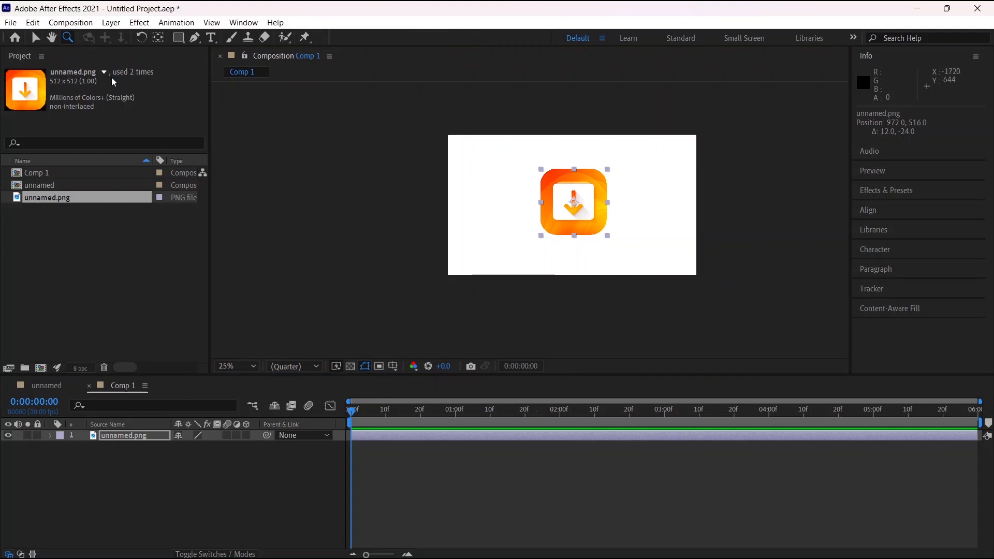
click(593, 213)
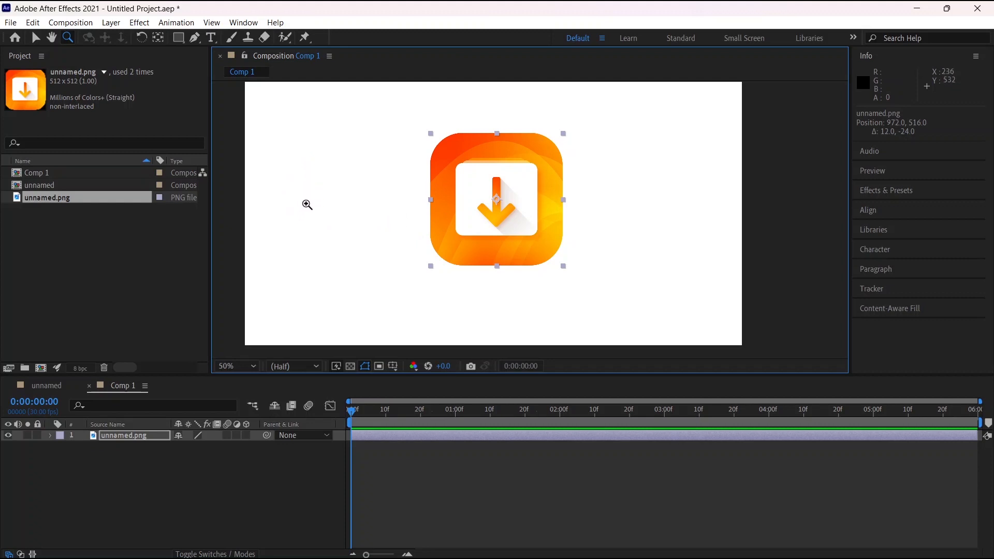
click(497, 227)
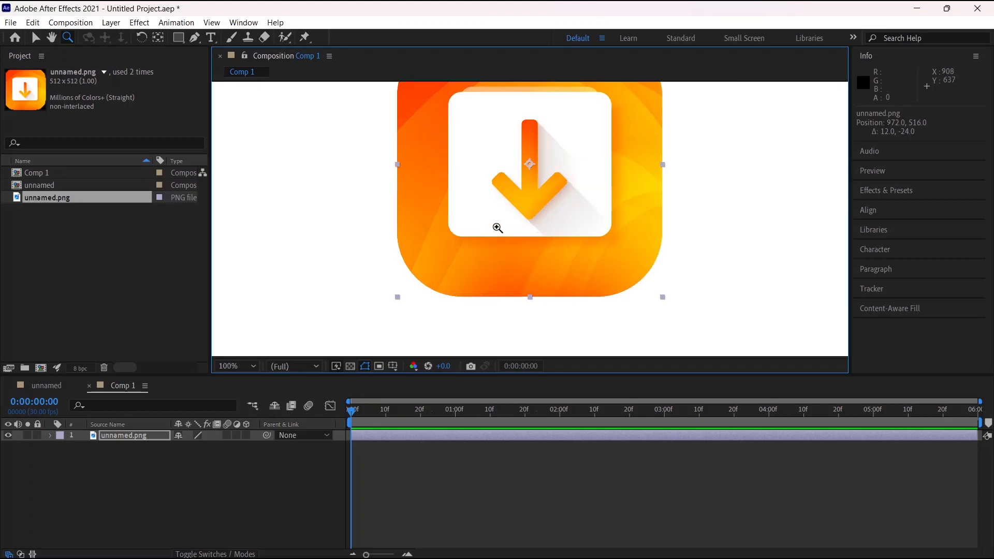
click(529, 219)
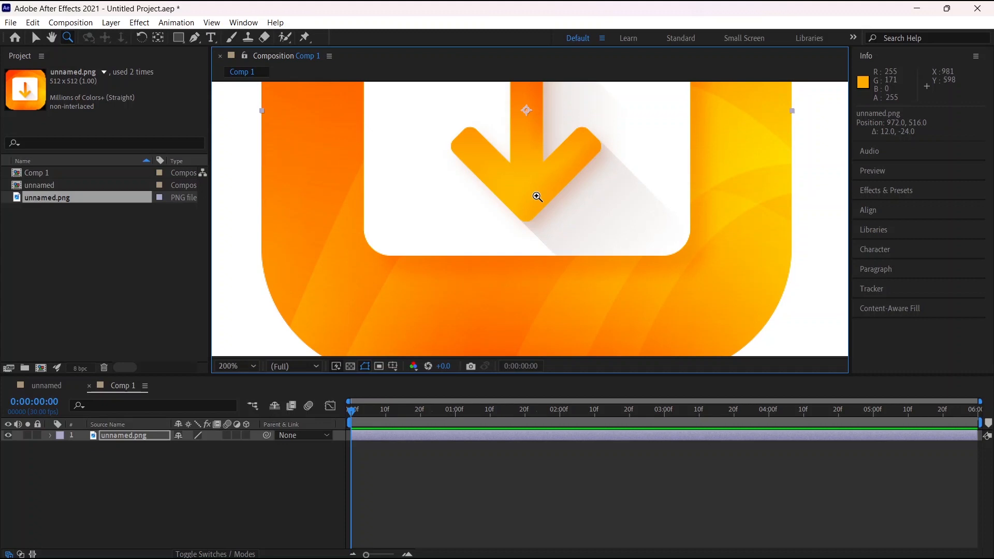
key(alt)
key(alt)
key(alt)
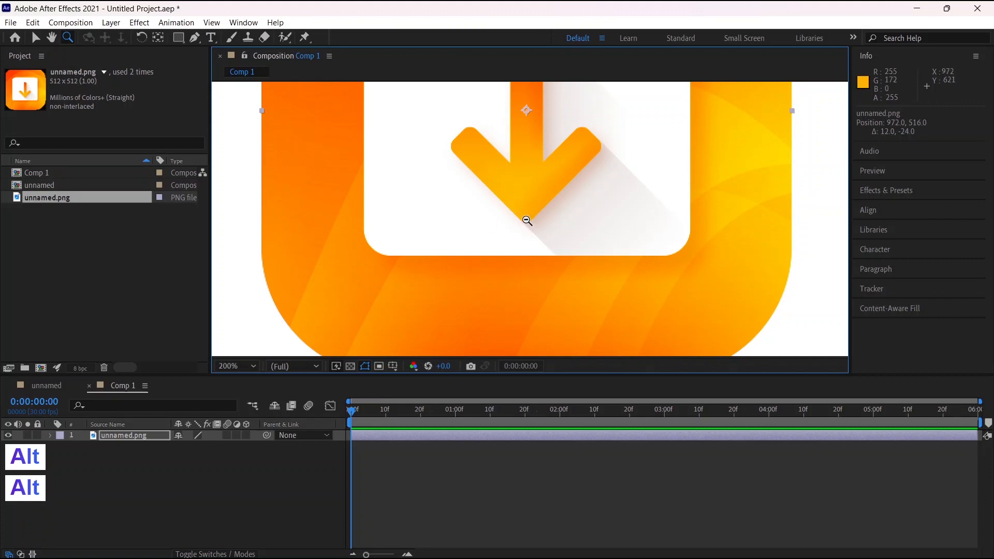
alt+click(527, 220)
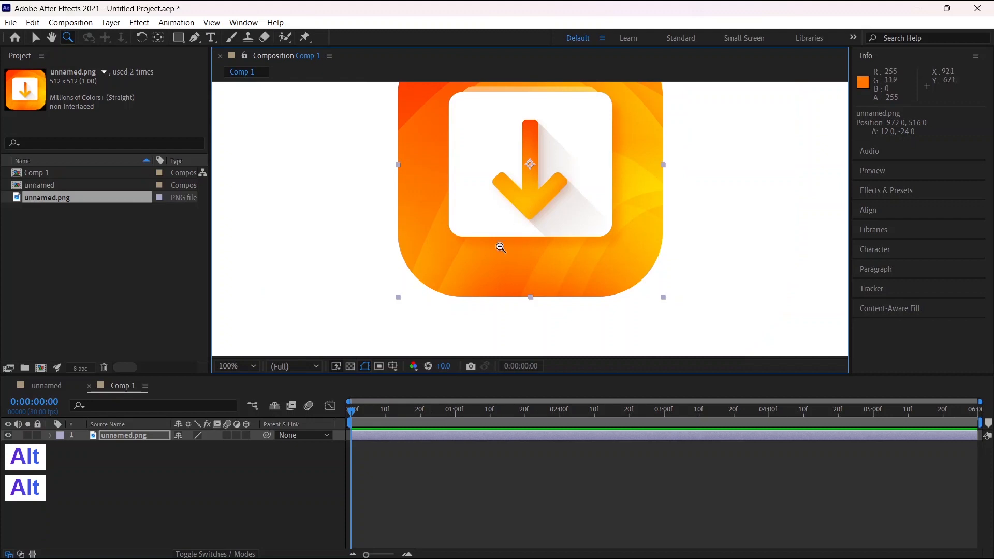
alt+click(436, 280)
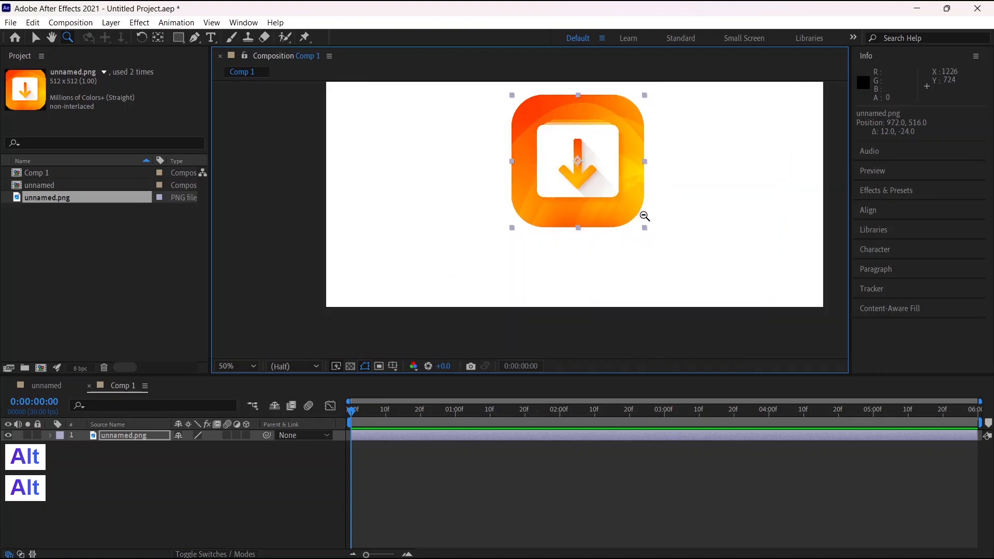
alt+click(645, 165)
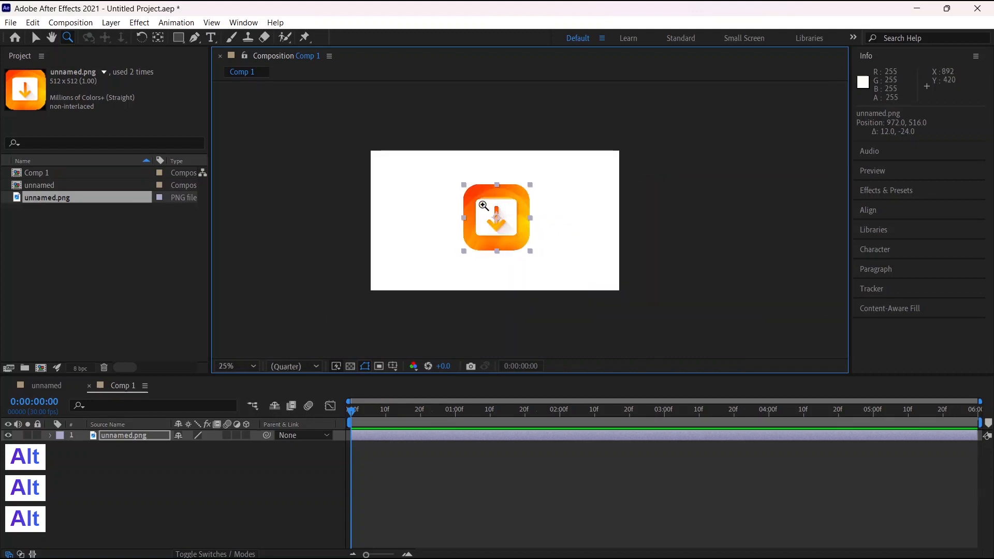
Rotate the unnamed.png layer to about 1x + 1.3° and shift its anchor point slightly from the centre
click(143, 41)
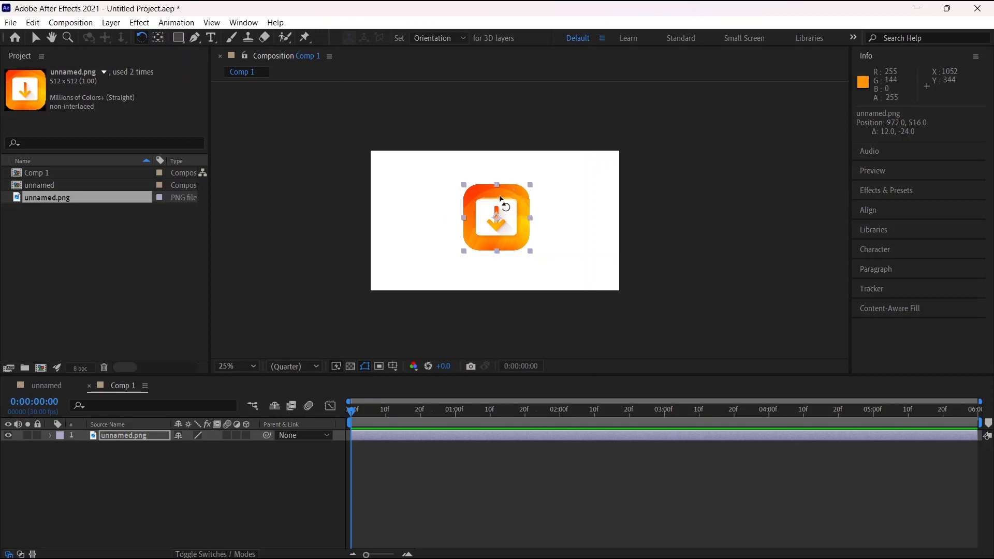
mouse_move(478, 196)
mouse_down()
mouse_move(500, 190)
mouse_move(522, 203)
mouse_move(504, 210)
mouse_move(506, 226)
mouse_move(468, 244)
mouse_move(521, 221)
mouse_move(482, 195)
mouse_move(488, 189)
mouse_move(477, 192)
mouse_up()
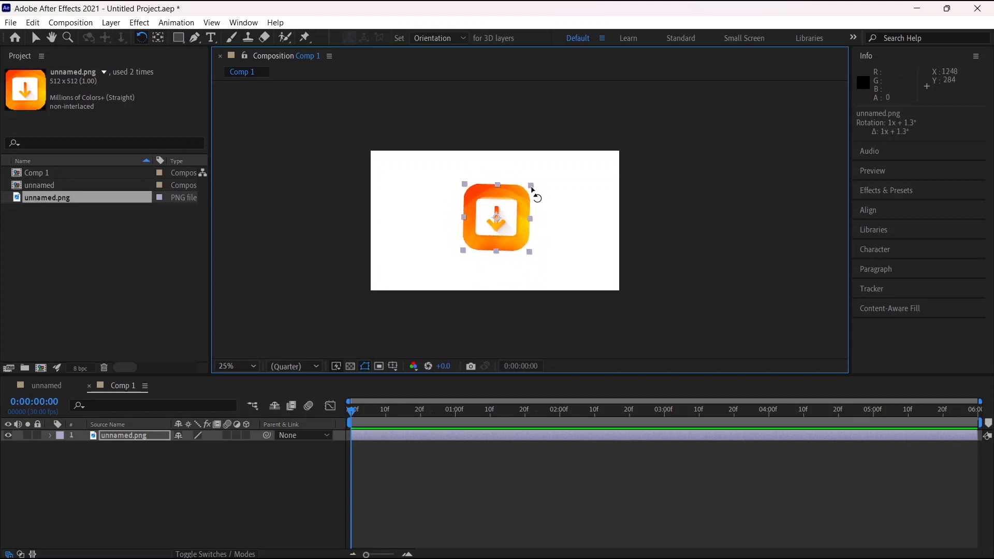
click(159, 38)
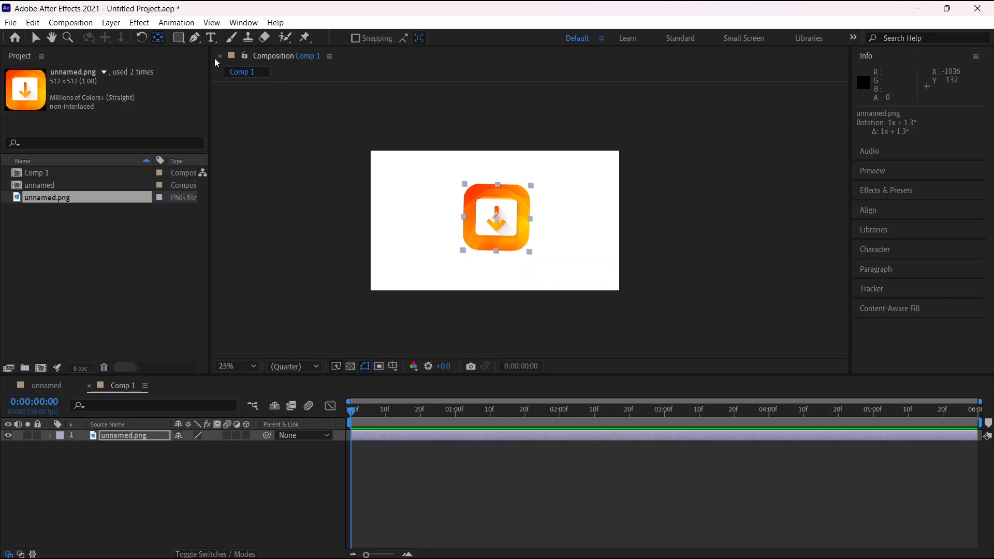
click(497, 220)
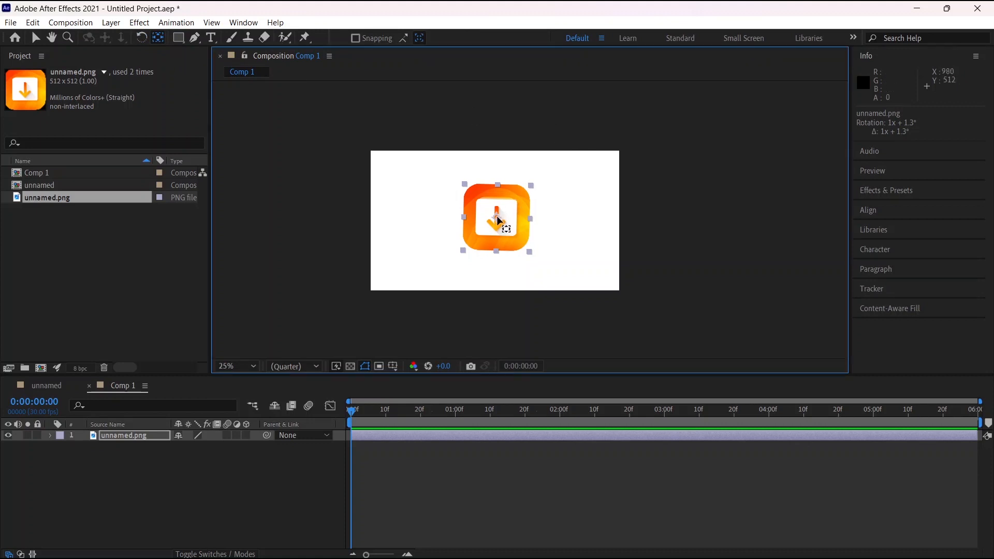
mouse_move(497, 220)
mouse_down()
mouse_move(532, 189)
mouse_move(490, 208)
mouse_move(477, 229)
mouse_move(497, 251)
mouse_move(469, 212)
mouse_move(482, 196)
mouse_move(522, 207)
mouse_move(518, 247)
mouse_move(499, 254)
mouse_move(498, 218)
mouse_up()
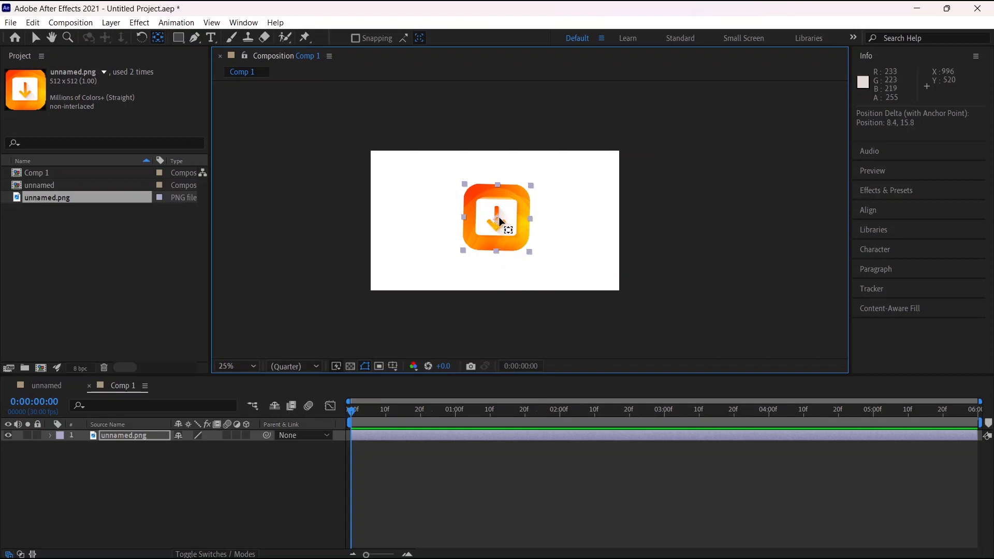
Rotate the unnamed.png layer about half a turn around its anchor point so the arrow points upward
click(141, 36)
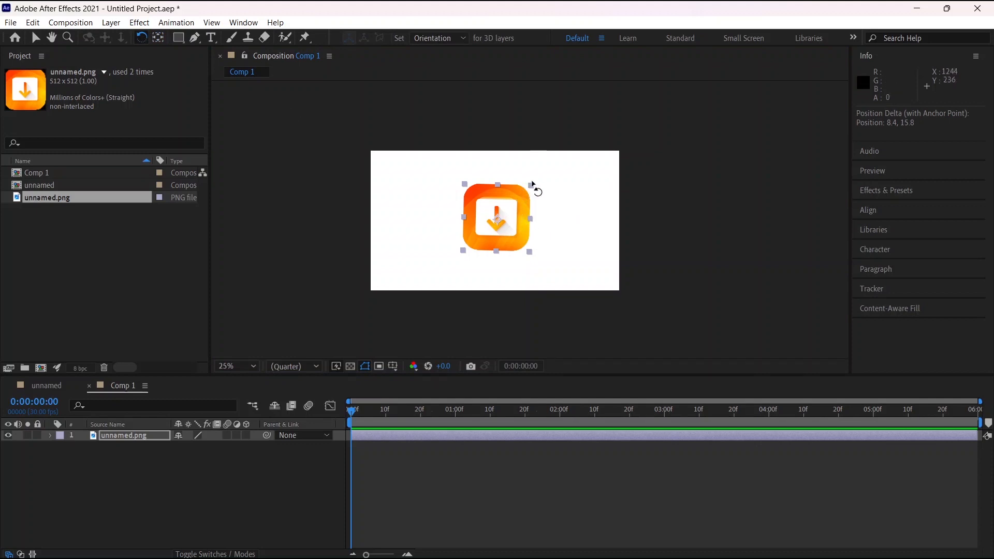
click(539, 184)
drag(517, 210, 508, 267)
Move the anchor point to the icon's lower edge and rotate the layer around it to about 3x + 181.8°
click(158, 37)
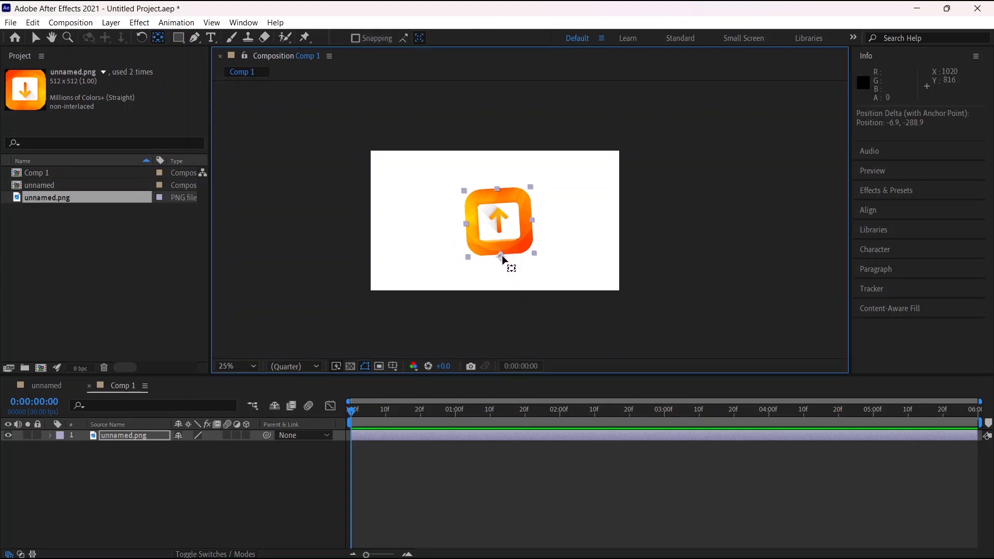
click(141, 38)
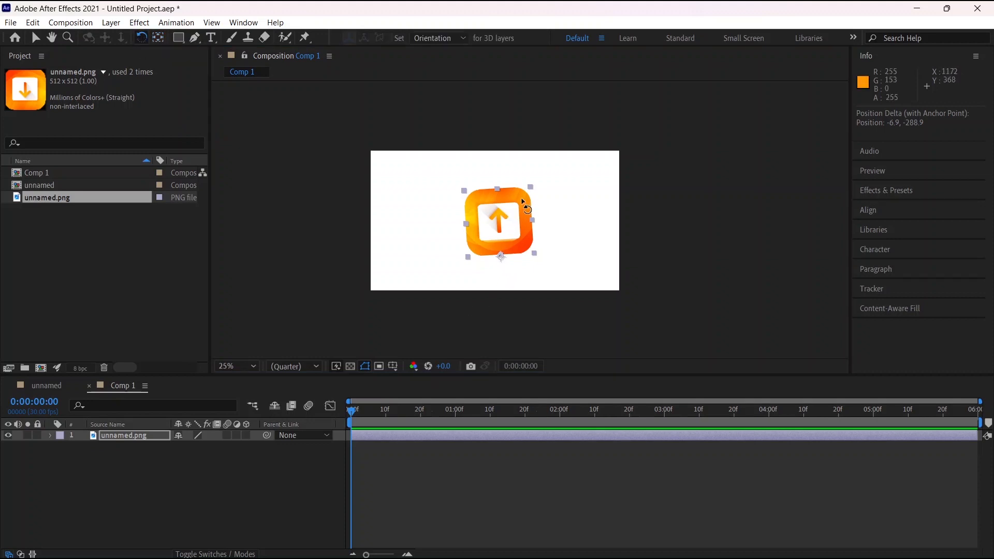
mouse_move(526, 207)
mouse_down()
mouse_move(572, 229)
mouse_move(491, 306)
mouse_move(417, 199)
mouse_move(555, 188)
mouse_move(484, 187)
mouse_move(549, 195)
mouse_move(570, 312)
mouse_move(464, 191)
mouse_move(595, 264)
mouse_move(535, 204)
mouse_move(497, 218)
mouse_move(511, 208)
mouse_up()
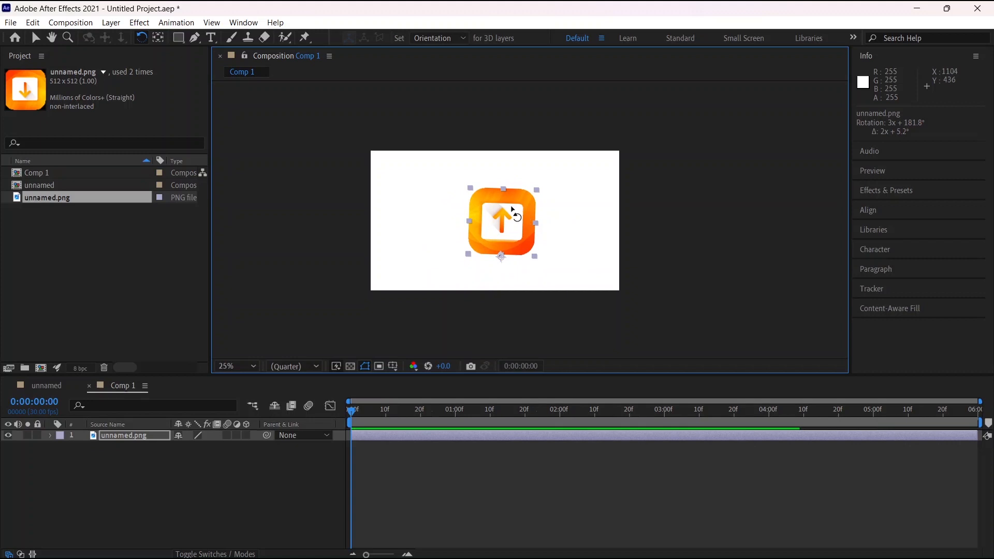
With no layer selected, draw a red rectangle about 560 by 404 px as a new shape layer to the icon's upper left
click(178, 37)
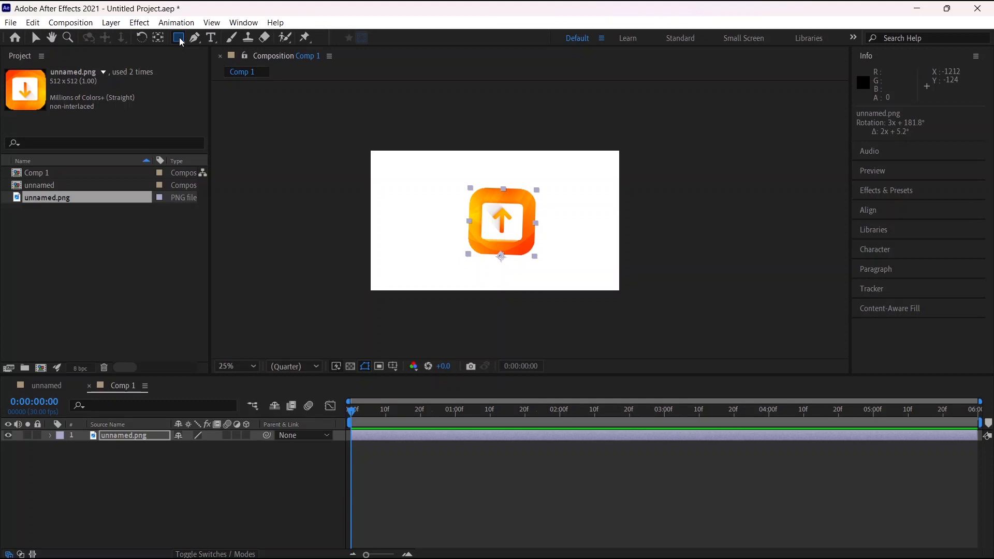
click(180, 37)
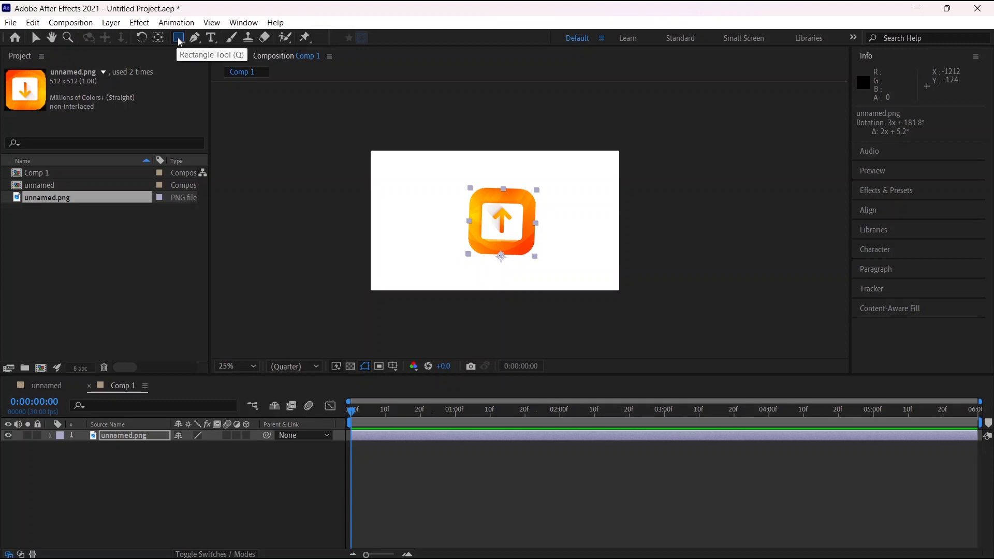
click(180, 40)
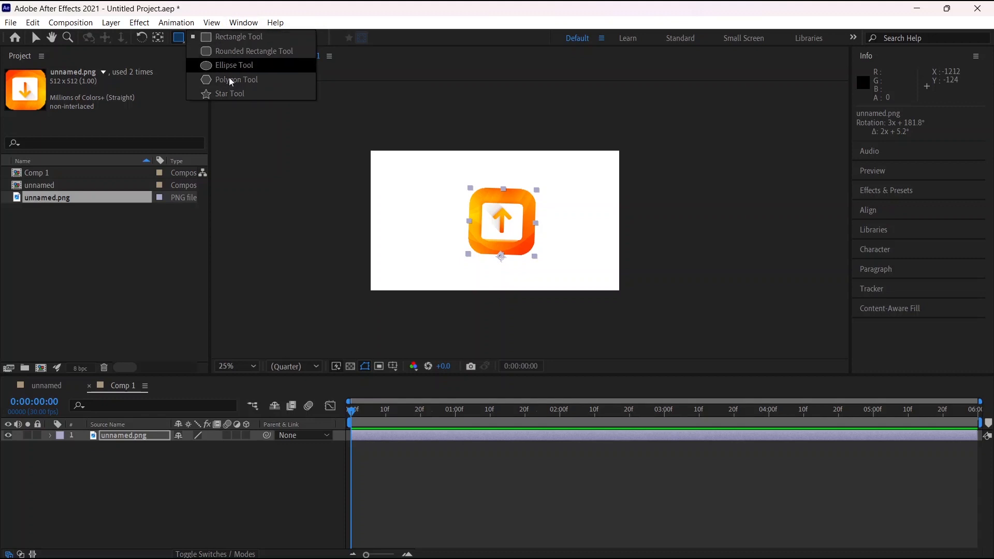
click(219, 36)
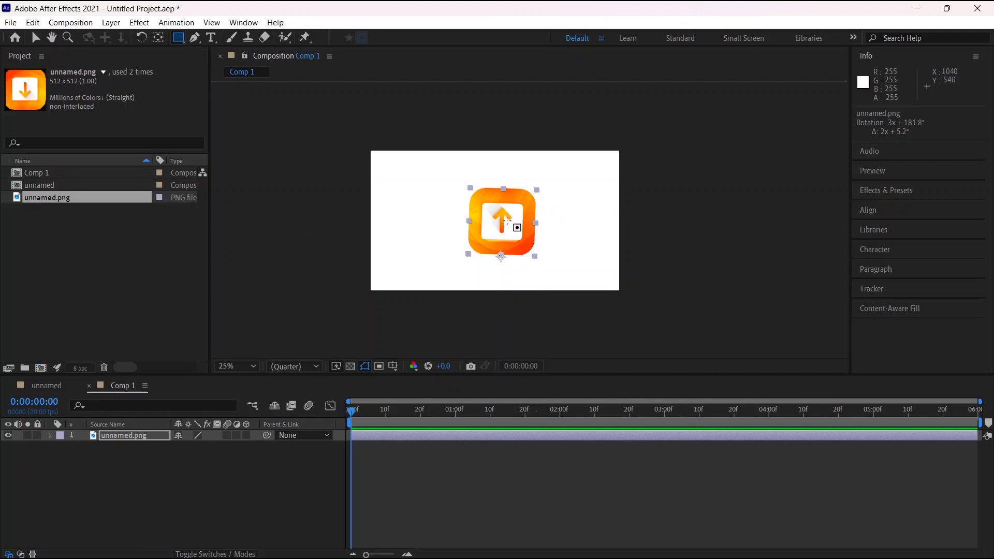
click(146, 452)
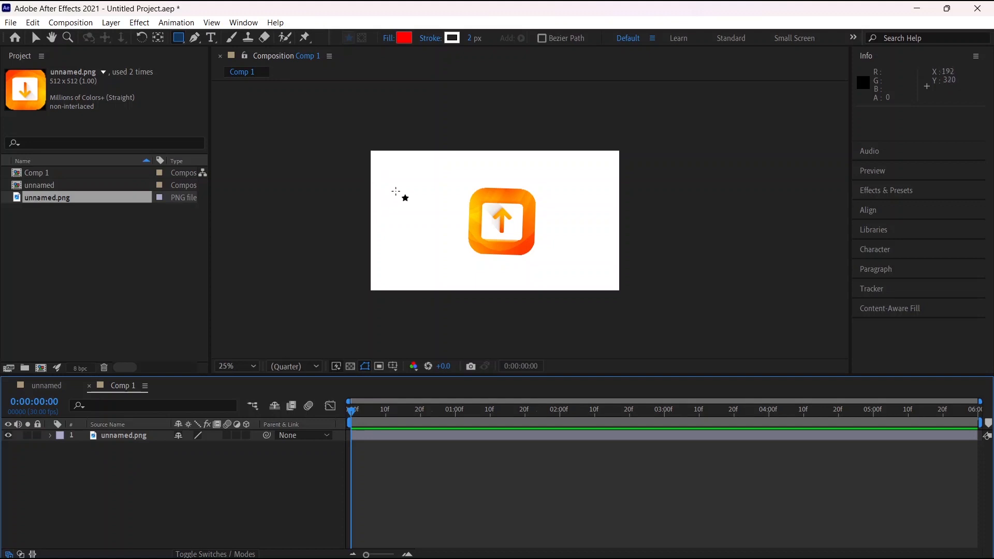
drag(390, 174, 464, 227)
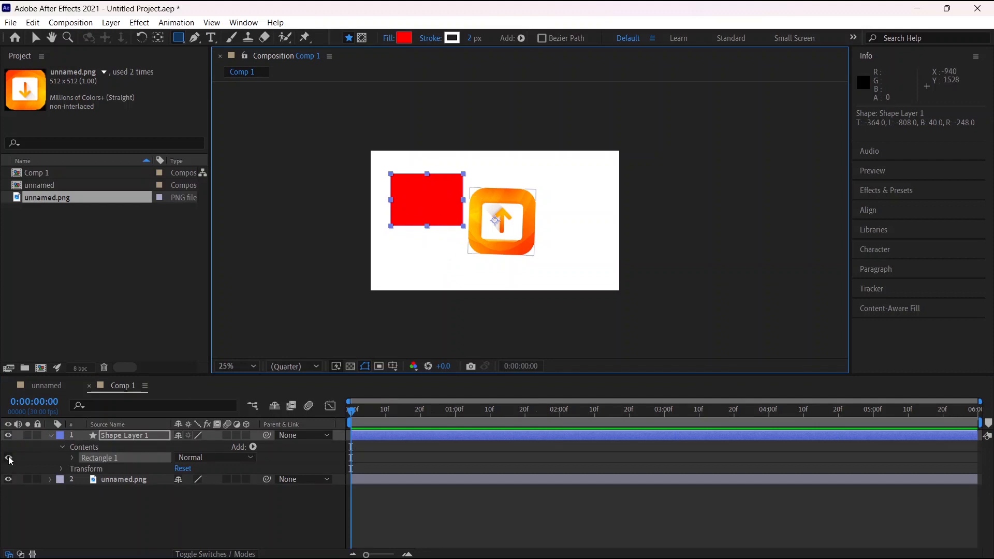
Draw a red rounded rectangle about 492 by 324 px in the same shape layer, to the icon's upper right
click(63, 445)
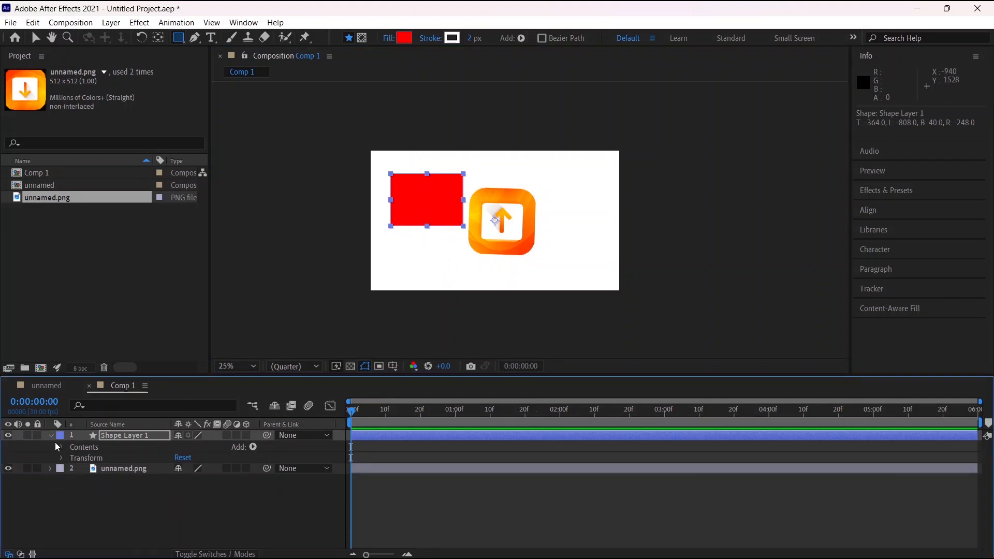
click(50, 435)
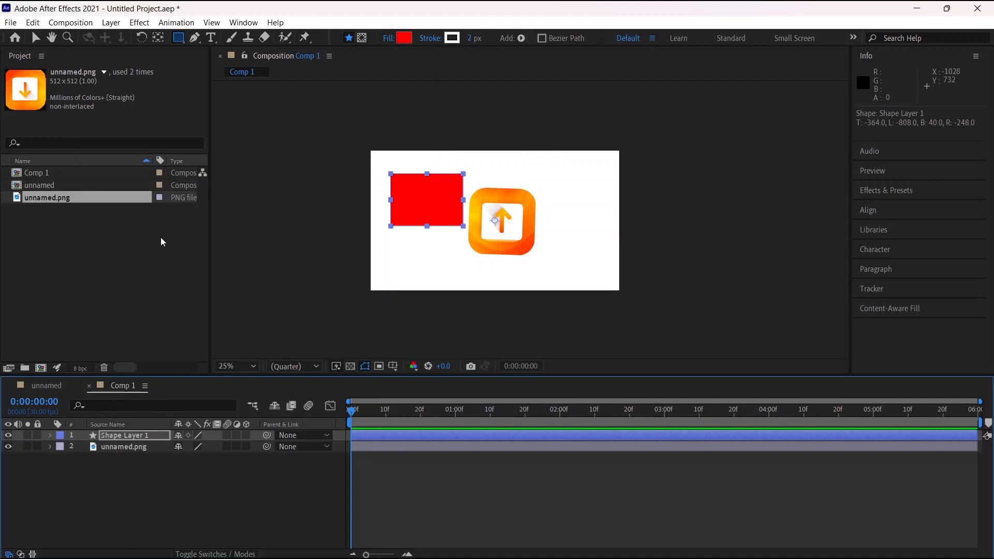
click(181, 40)
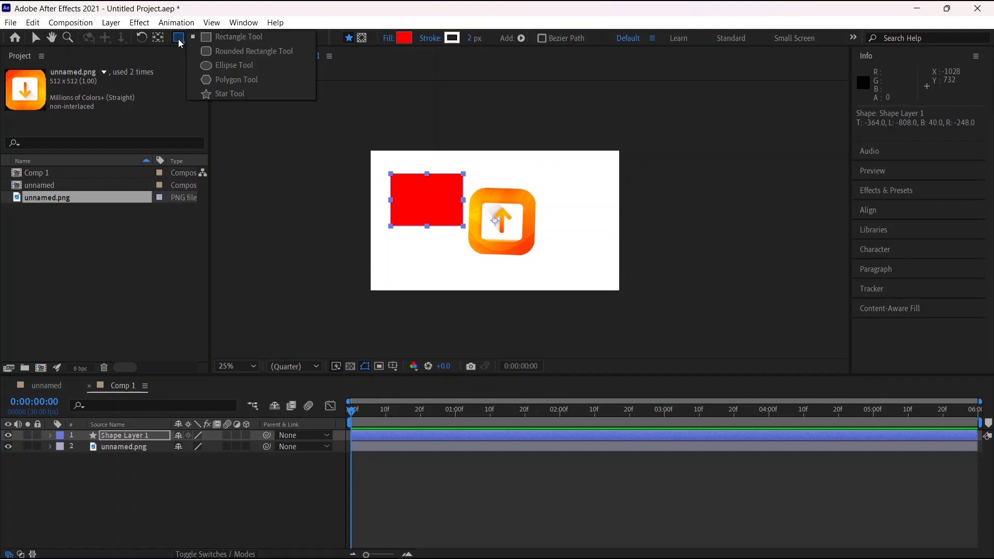
click(250, 50)
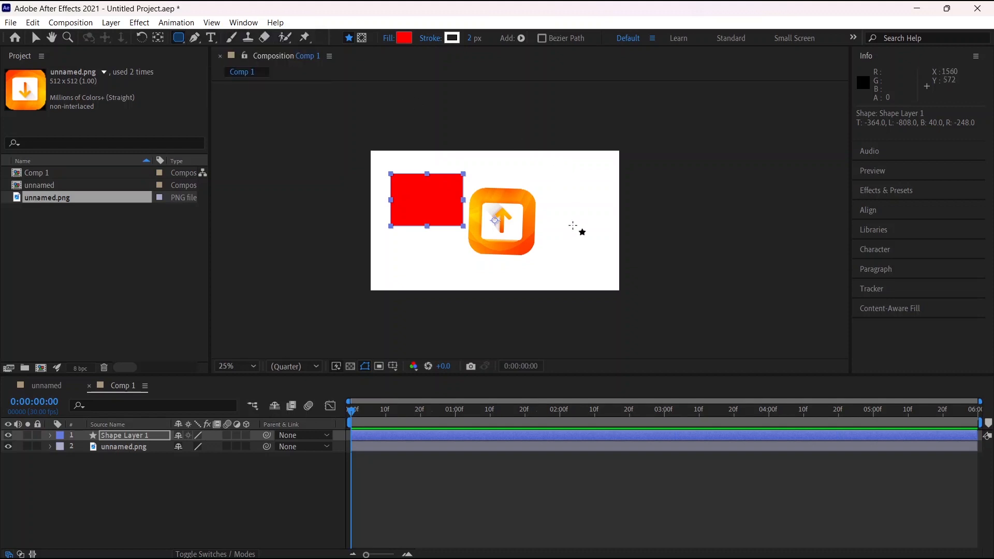
mouse_move(548, 176)
mouse_down()
mouse_move(603, 249)
mouse_move(611, 218)
mouse_up()
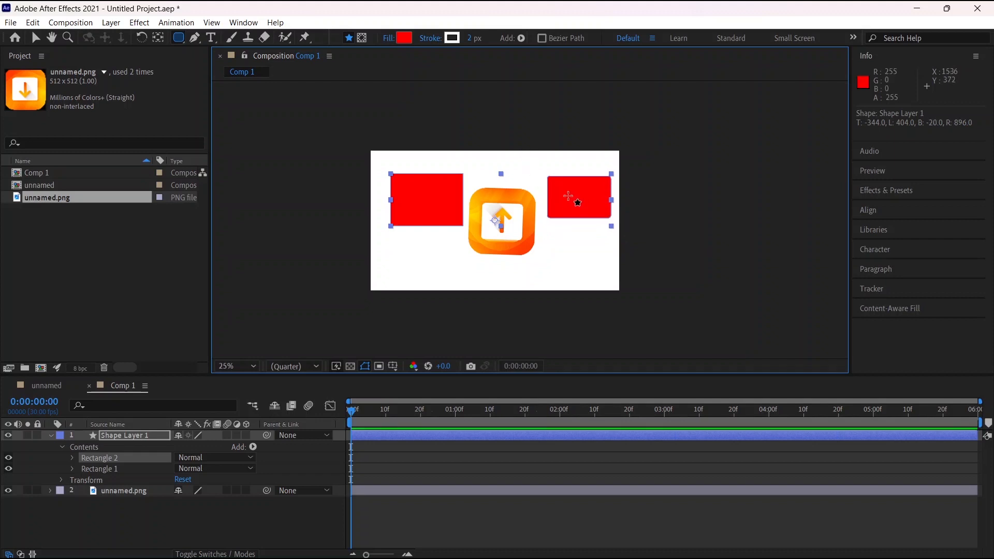
scroll(573, 188, up, 5)
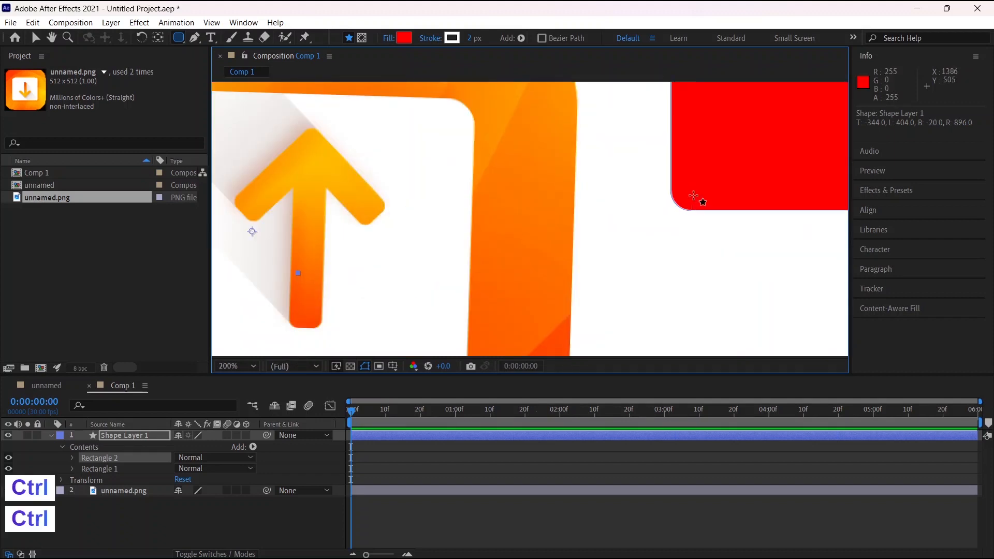
scroll(695, 200, down, 5)
scroll(588, 191, up, 3)
key(ctrl)
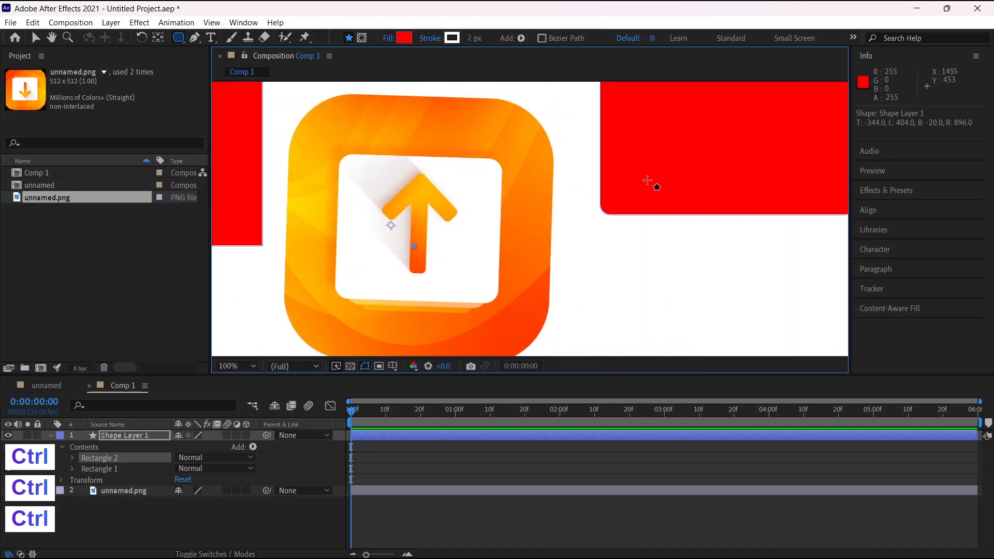
scroll(647, 180, down, 4)
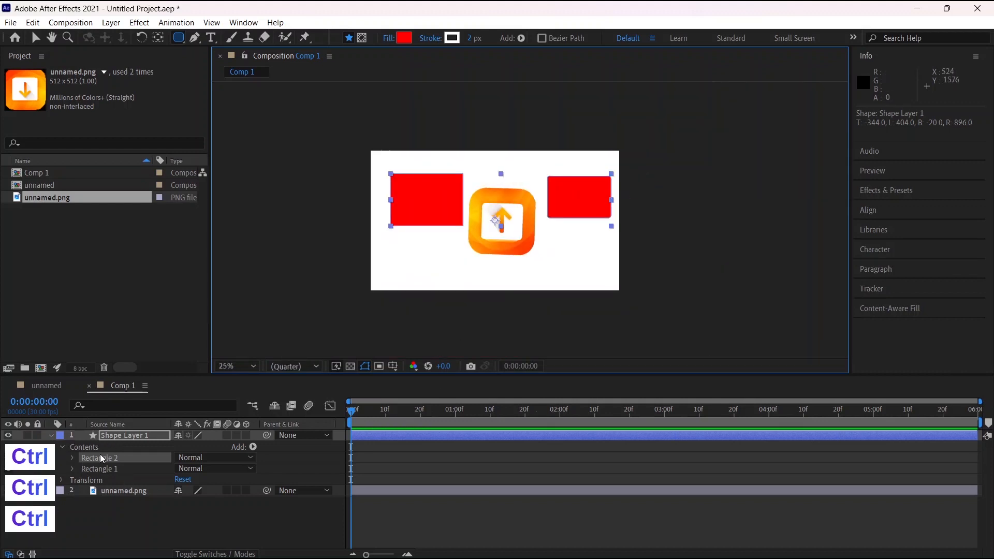
Draw a red ellipse about 328 by 376 px in the same shape layer, below the rounded rectangle
click(60, 448)
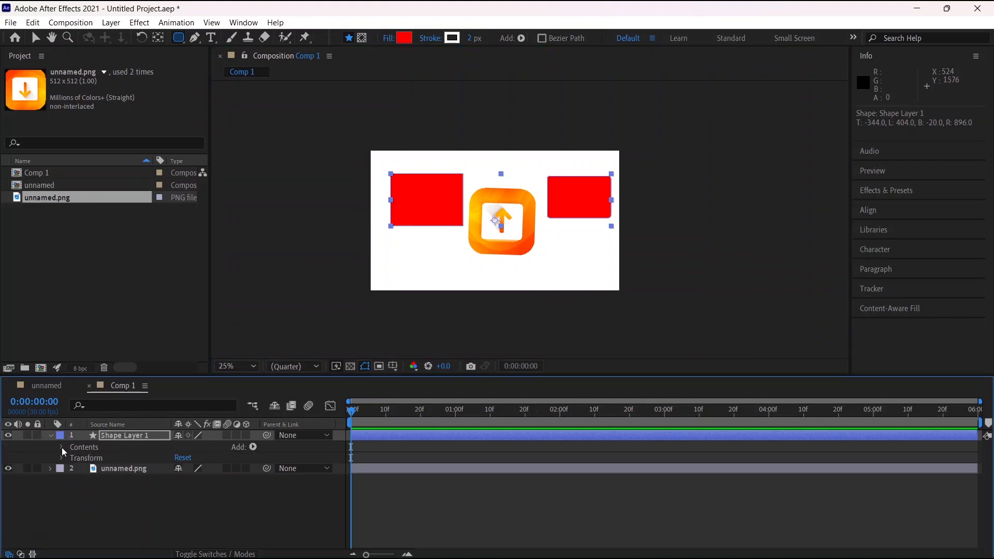
click(61, 447)
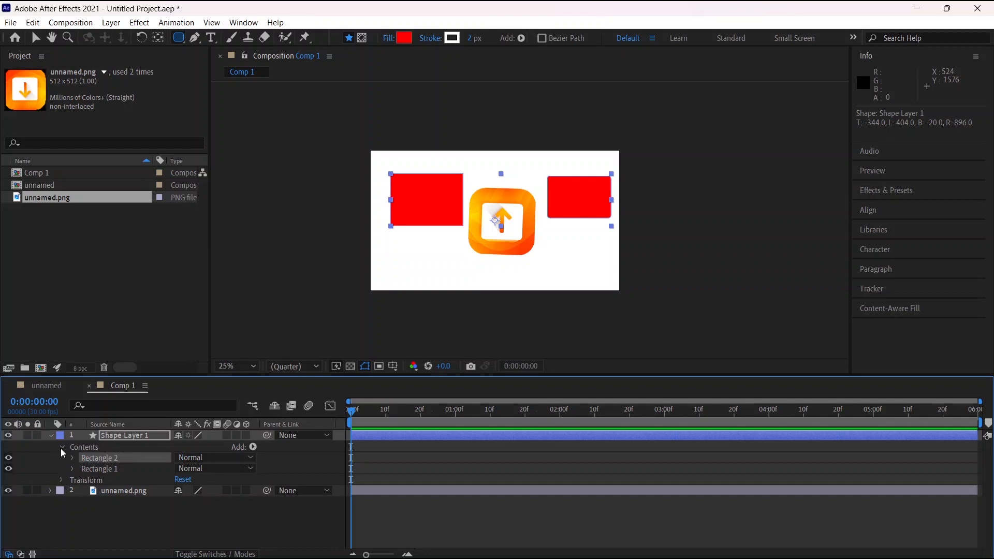
click(60, 447)
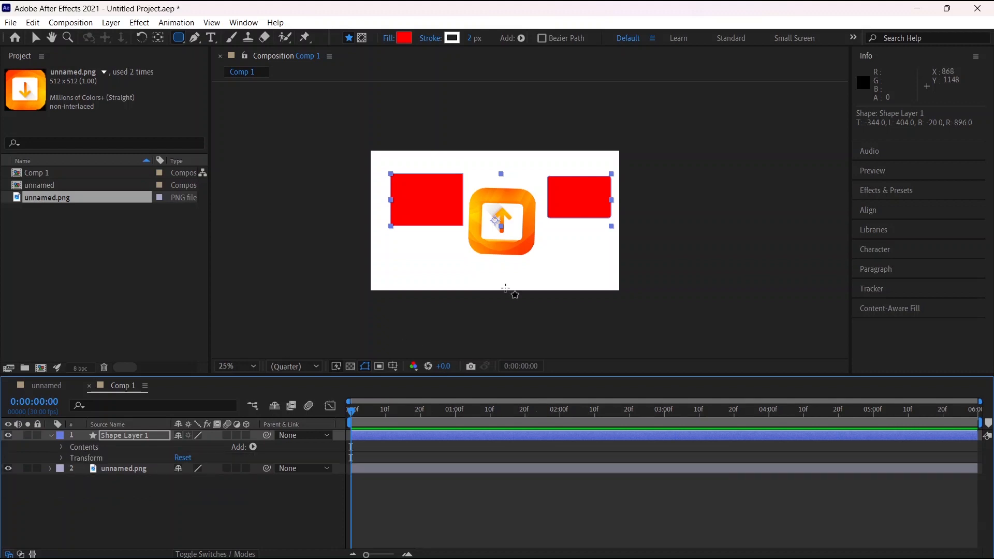
click(179, 43)
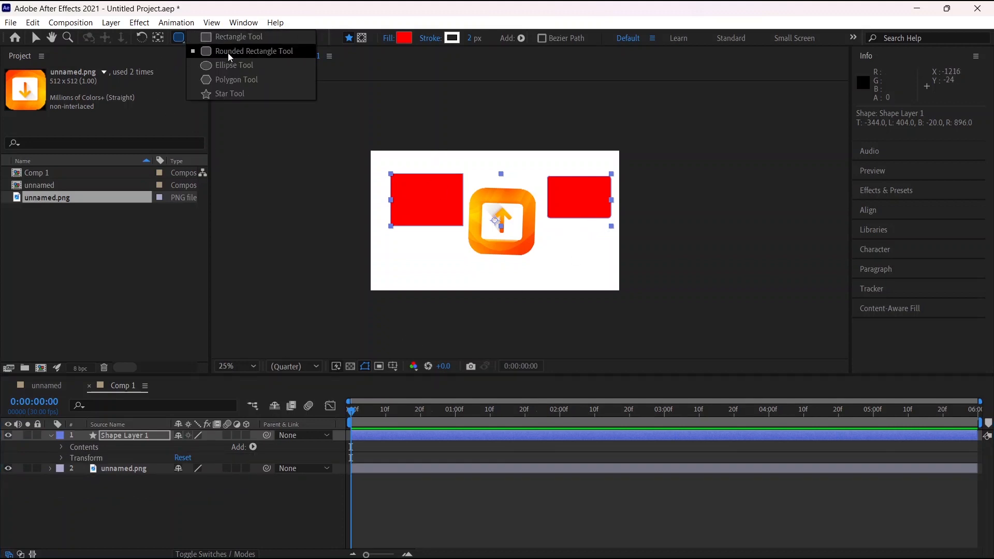
click(256, 65)
click(555, 238)
drag(577, 255, 597, 287)
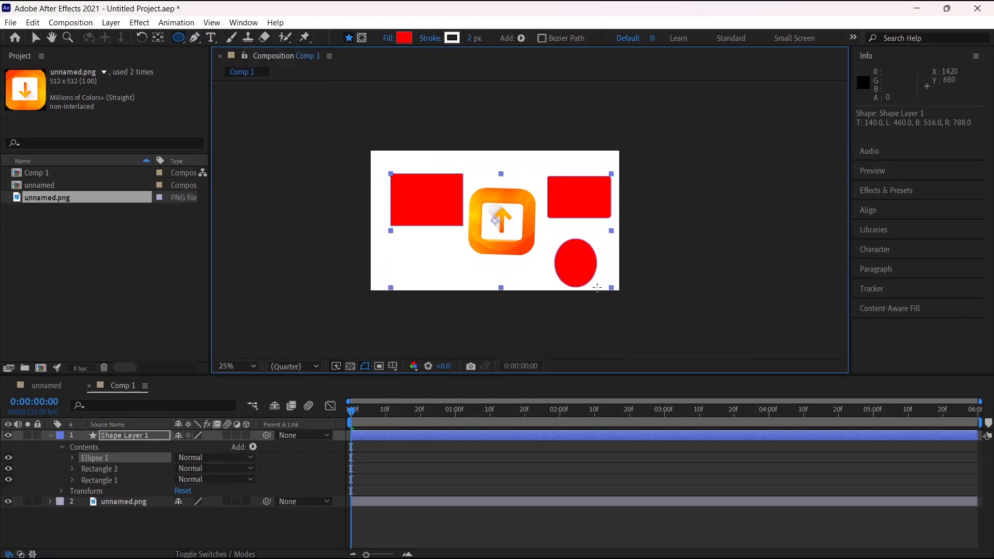
click(179, 40)
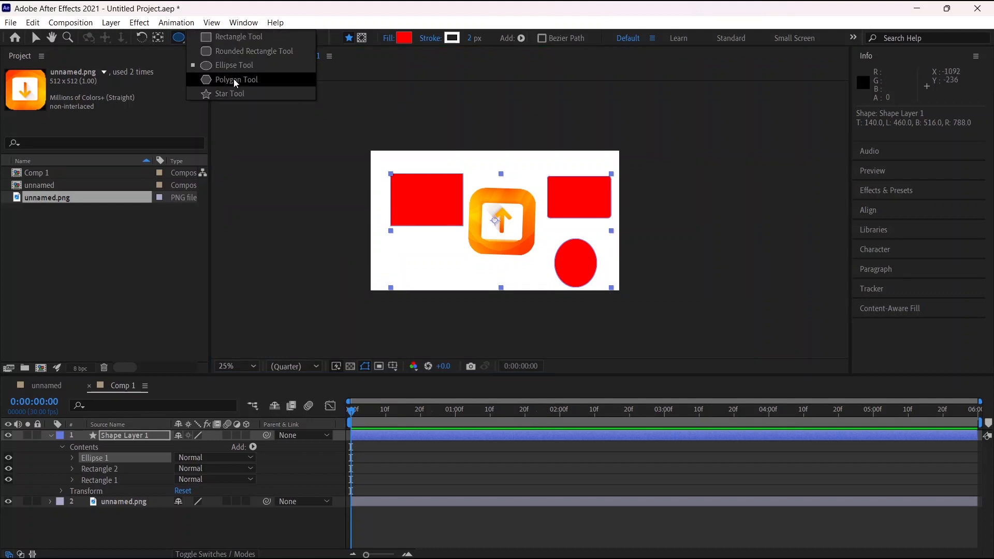
click(179, 40)
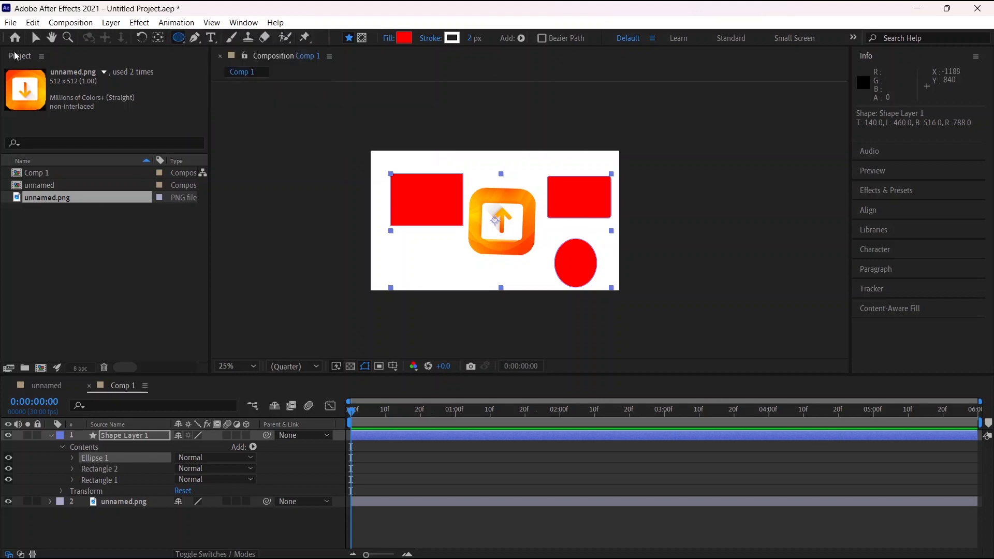
Delete the shape layer with all its red shapes, keeping the unnamed.png layer locked only during the deletion
click(35, 37)
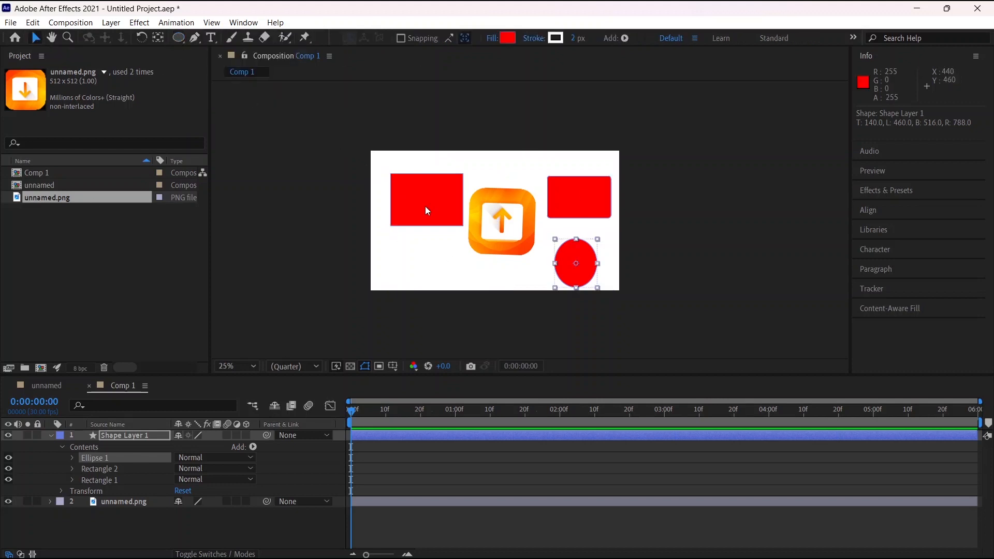
mouse_move(380, 159)
mouse_down()
mouse_move(417, 169)
mouse_move(620, 285)
mouse_up()
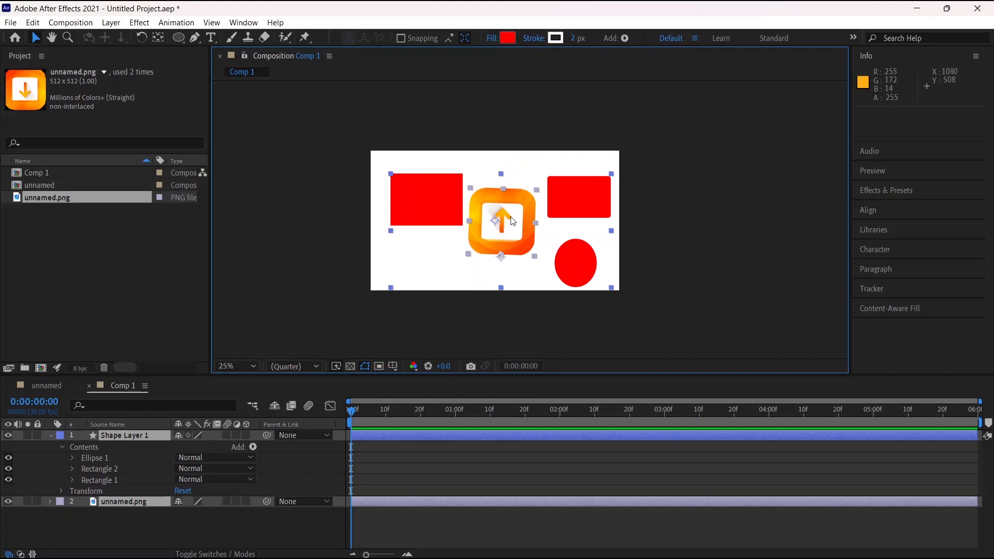
click(561, 128)
click(496, 235)
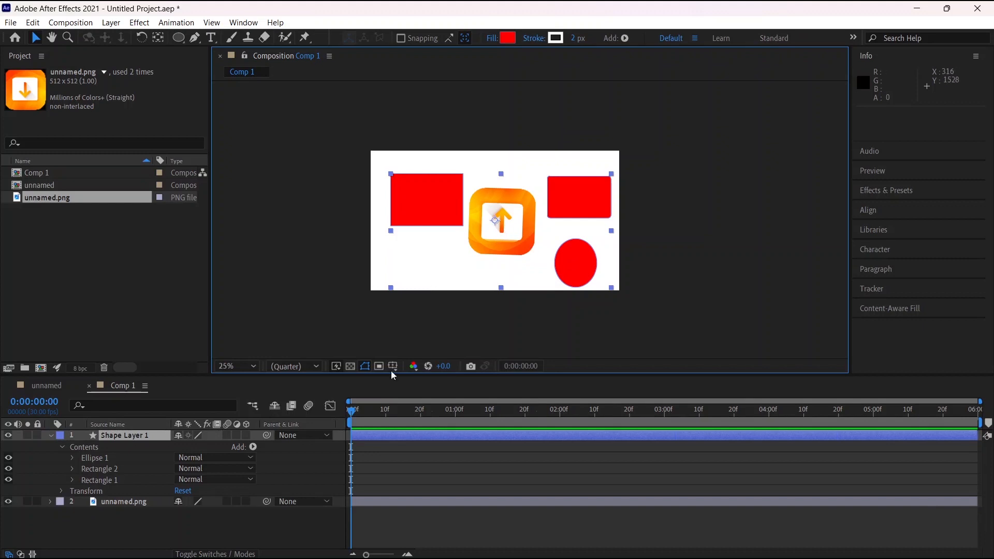
click(37, 501)
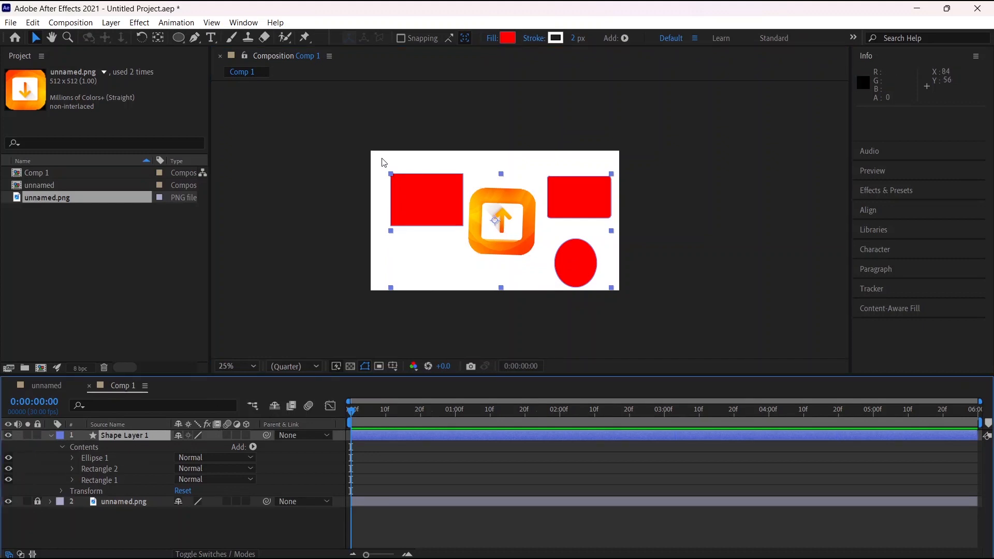
mouse_move(379, 159)
mouse_down()
mouse_move(519, 208)
mouse_move(610, 278)
mouse_move(640, 276)
mouse_up()
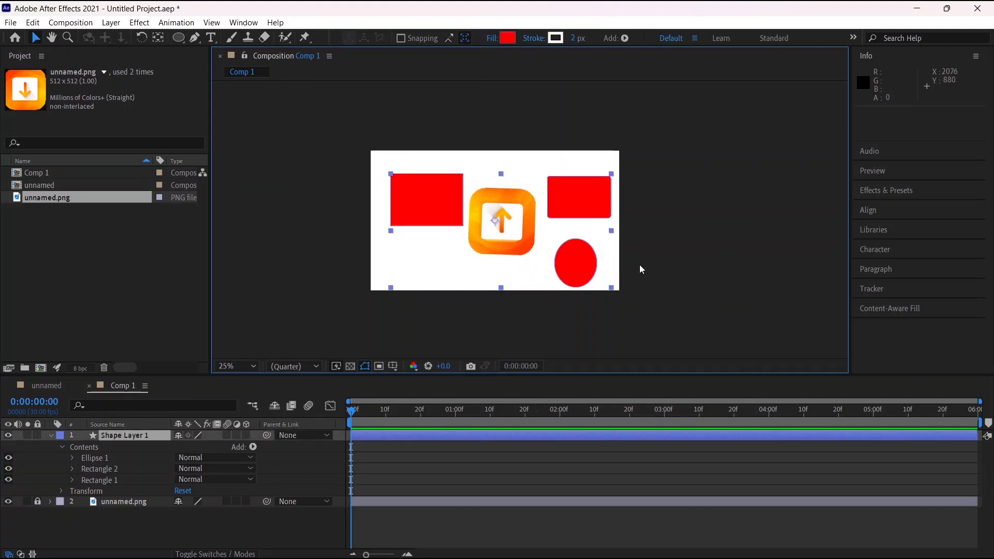
key(Delete)
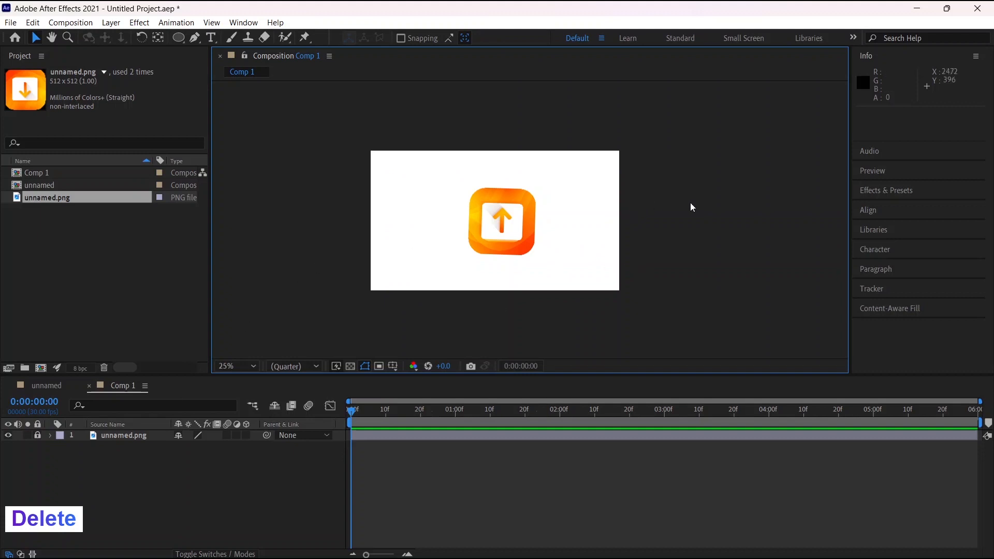
click(38, 436)
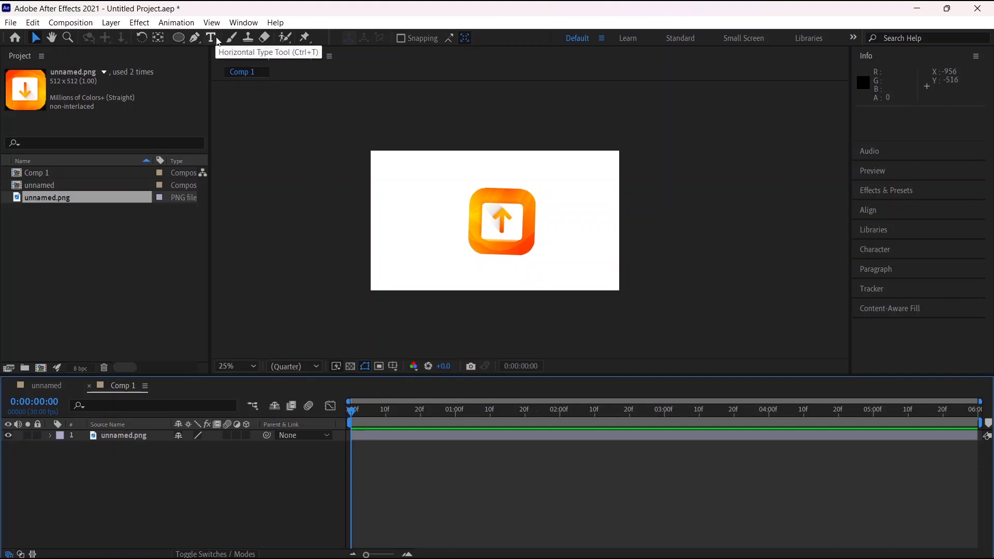
Activate the Pen tool from the group of path-drawing tools
mouse_move(199, 41)
mouse_down()
mouse_move(249, 39)
mouse_move(255, 91)
mouse_move(260, 52)
mouse_move(255, 107)
mouse_move(250, 50)
mouse_move(231, 39)
mouse_move(287, 42)
mouse_move(273, 116)
mouse_move(277, 52)
mouse_move(244, 54)
mouse_move(235, 95)
mouse_move(240, 51)
mouse_move(242, 83)
mouse_move(240, 54)
mouse_move(226, 44)
mouse_up()
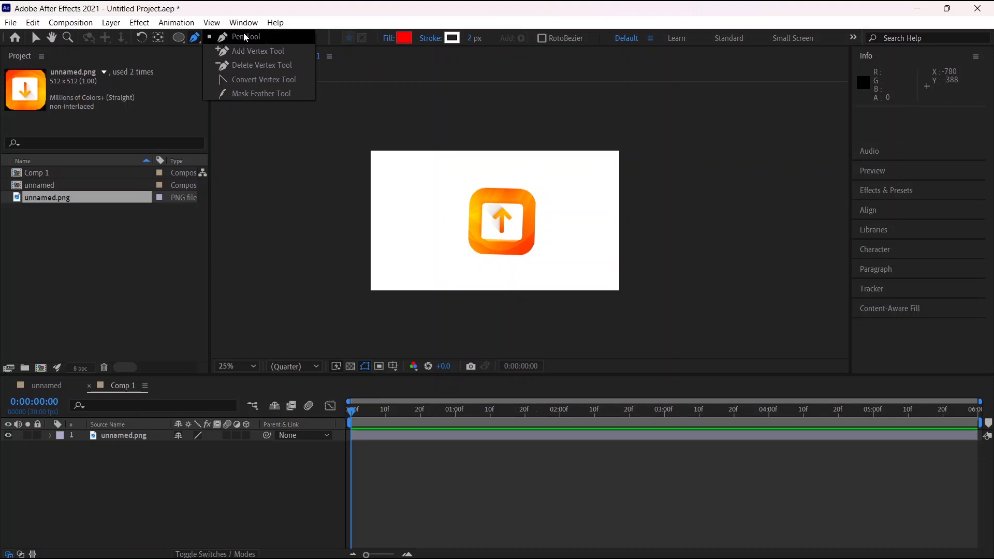
drag(245, 33, 245, 33)
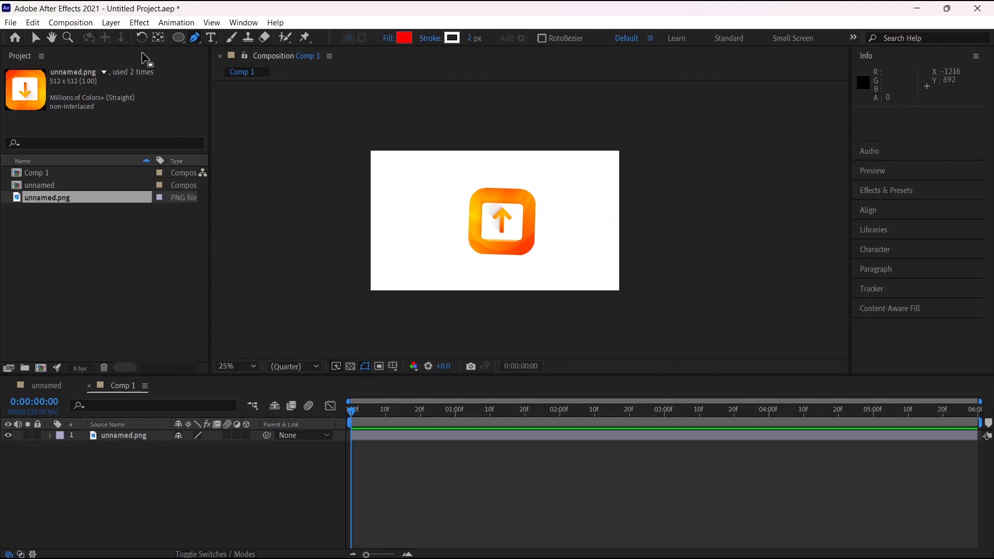
click(111, 22)
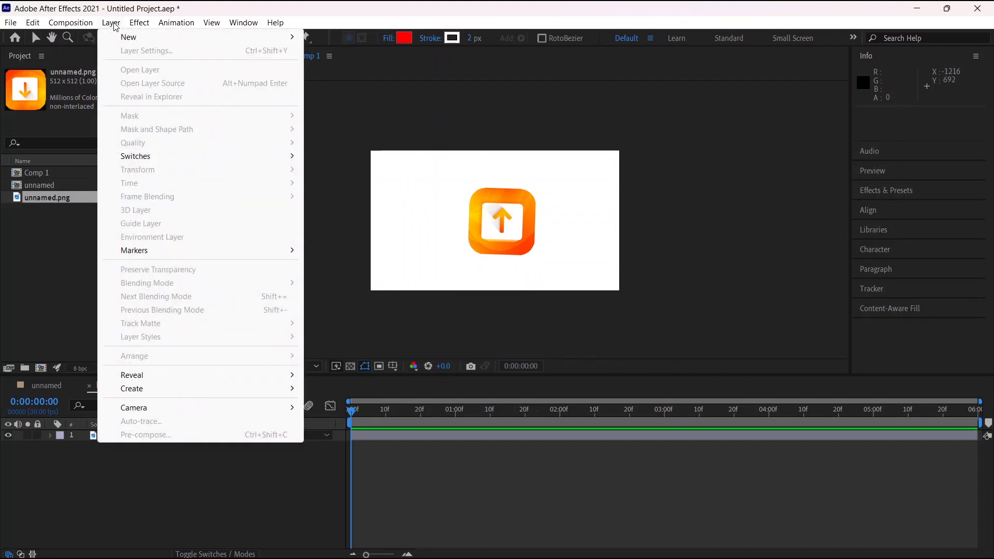
click(112, 23)
click(111, 23)
mouse_move(280, 38)
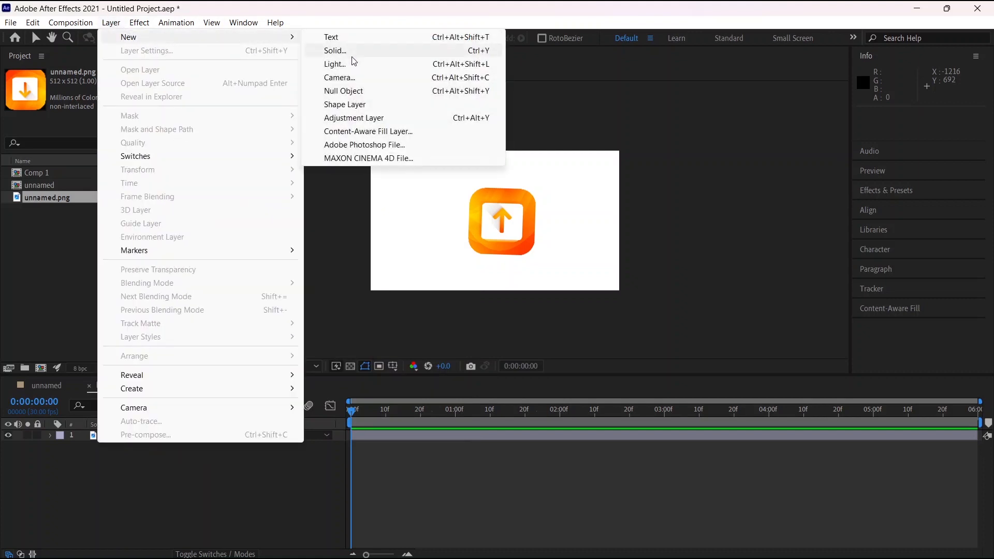
click(362, 105)
click(112, 23)
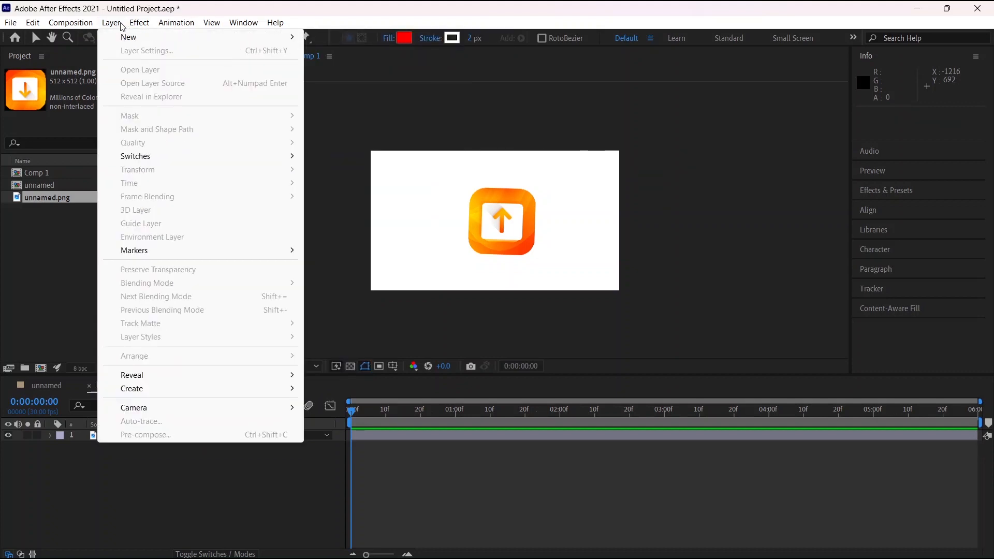
click(122, 24)
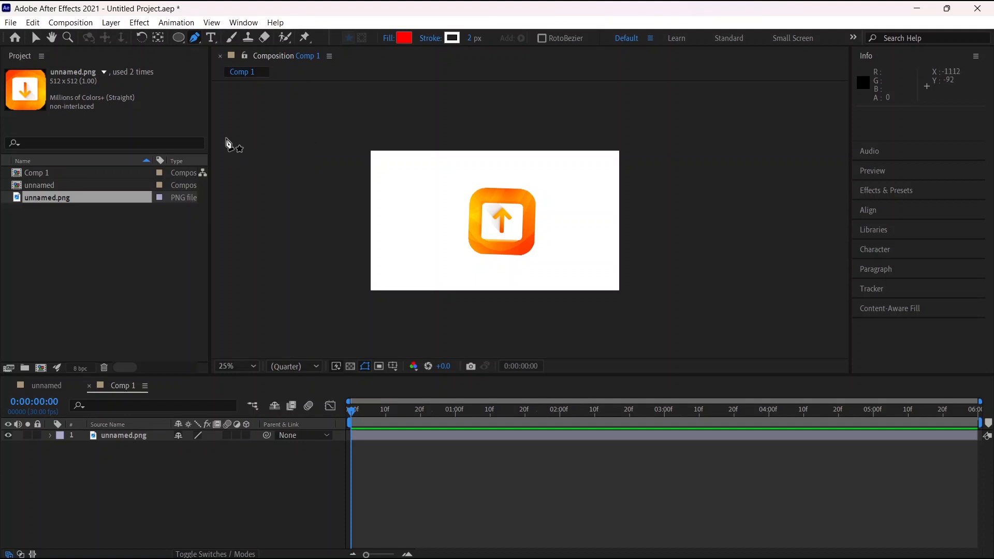
Draw a closed, straight-sided red shape with four corner points as a new shape layer beside the icon's left edge
click(384, 218)
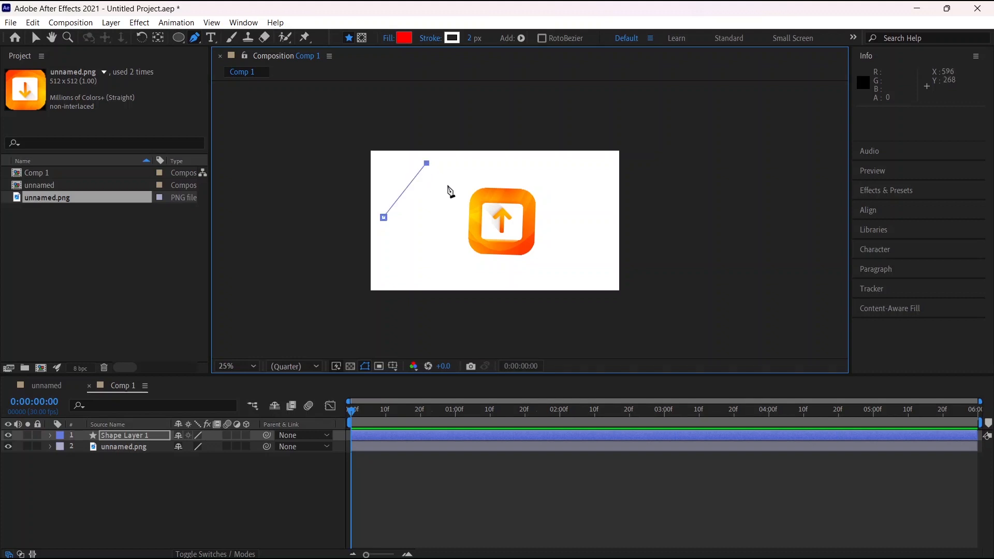
click(474, 210)
click(458, 256)
click(383, 217)
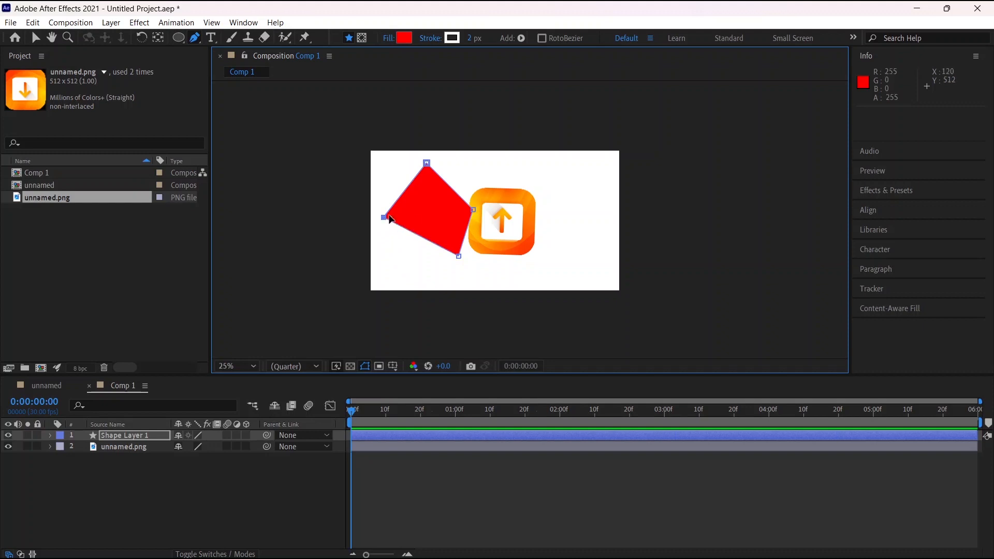
Draw a closed red path with curved segments to the icon's upper right, ending at its first point
click(555, 176)
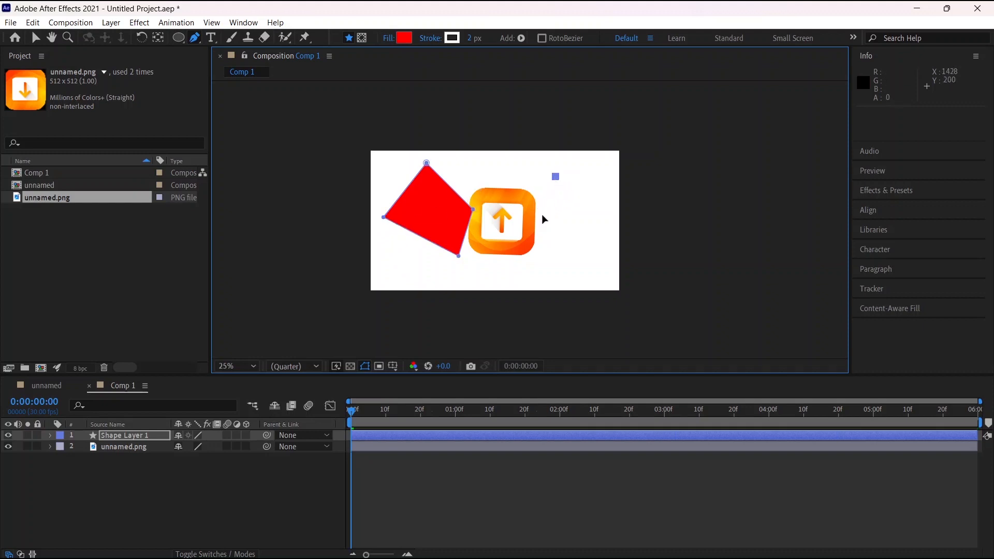
drag(542, 215, 559, 175)
click(556, 176)
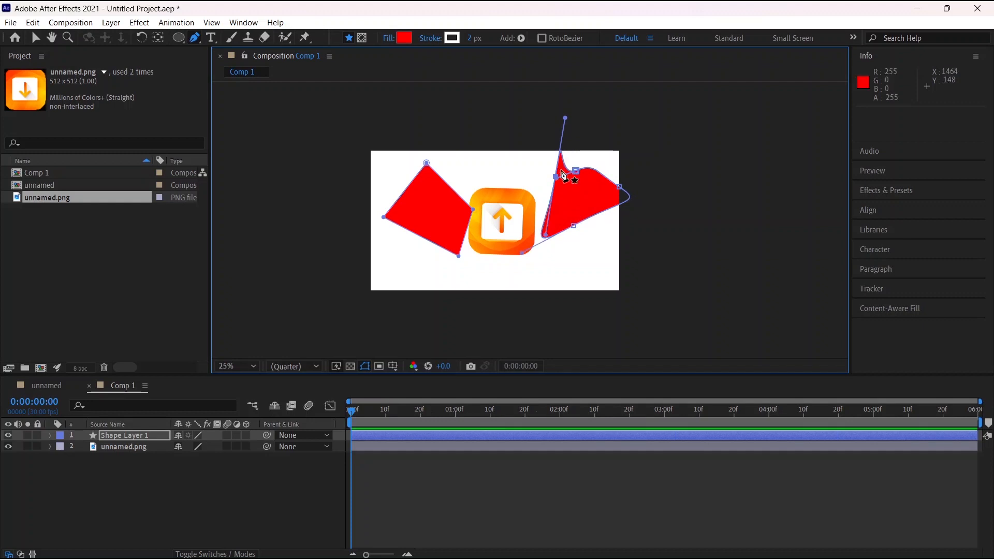
Draw a closed, wavy red shape with curved segments below the icon, extending toward the composition's lower right
click(488, 280)
drag(525, 261, 610, 234)
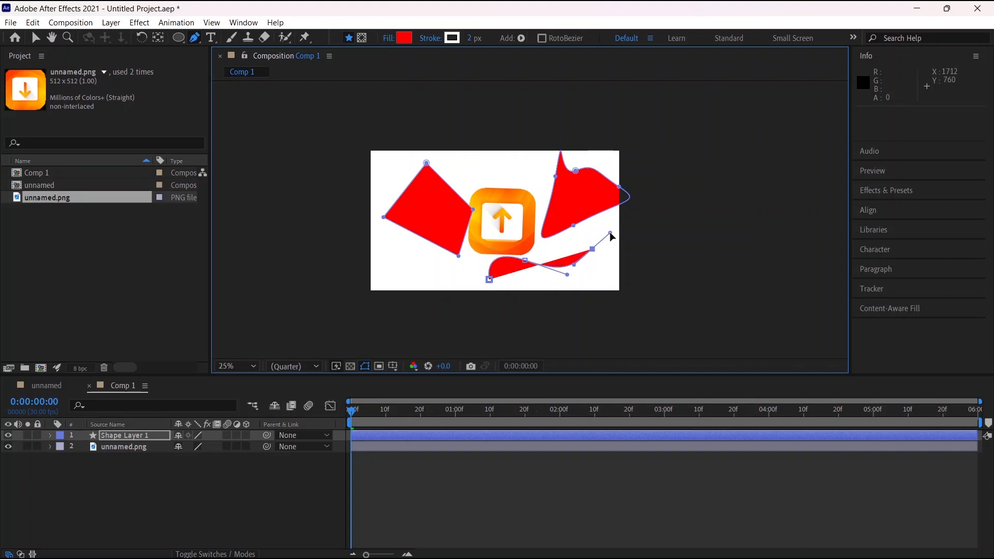
drag(602, 274, 495, 291)
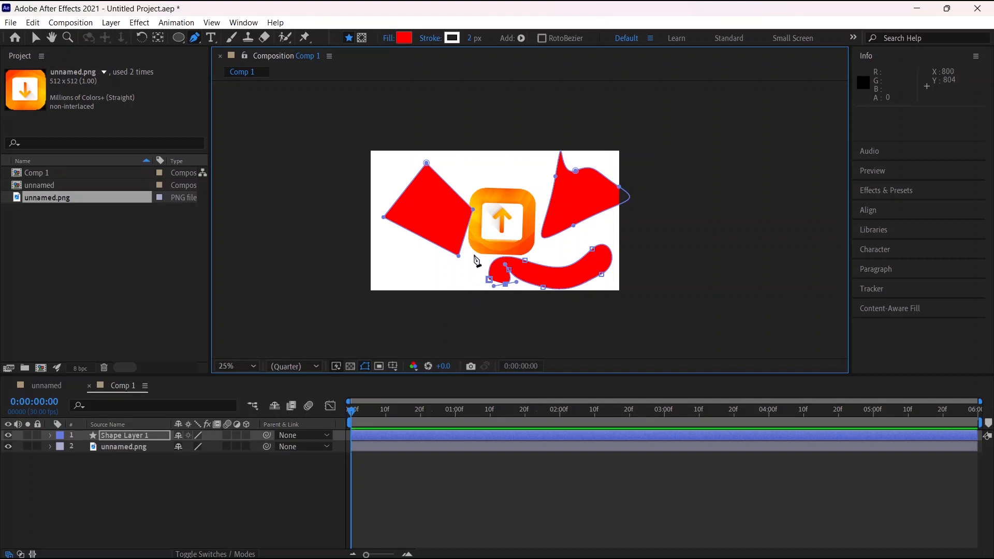
click(489, 281)
Draw a closed red shape with curved segments above the icon, overlapping its upper part, with the Pen tool
drag(478, 171, 524, 161)
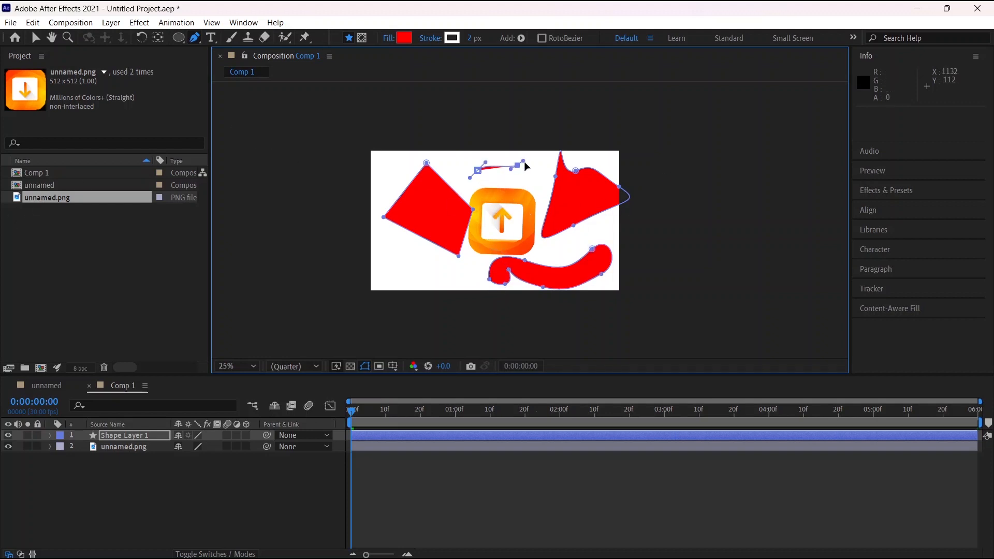
click(541, 190)
drag(505, 214, 486, 199)
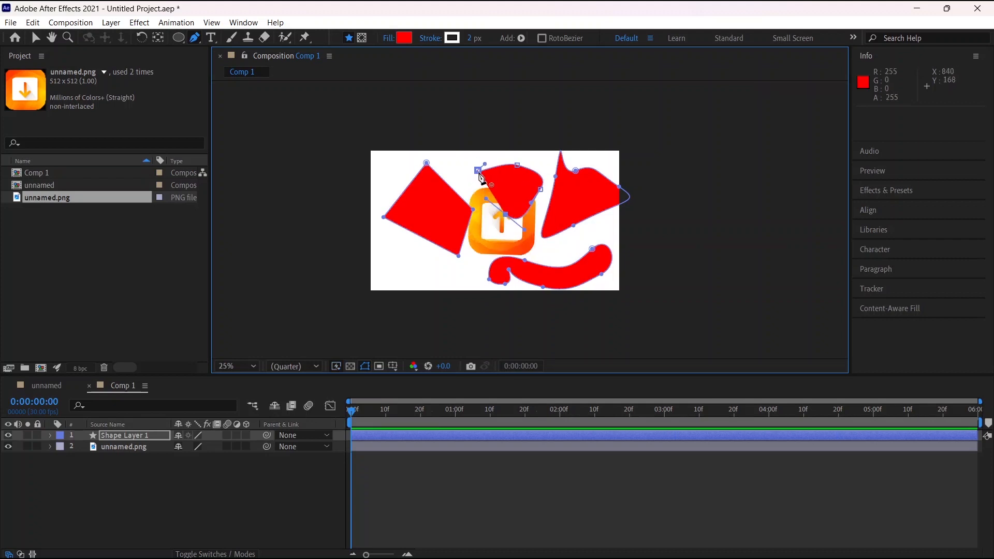
click(478, 171)
Draw a small closed, rounded red shape with curved segments to the icon's lower left
click(391, 264)
drag(399, 247, 408, 246)
drag(423, 253, 399, 269)
click(391, 264)
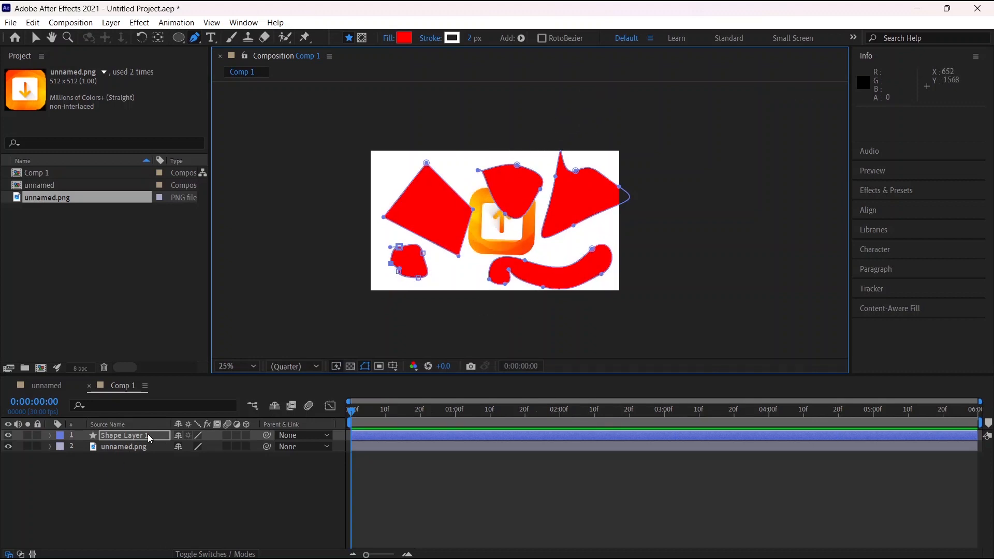
Delete Shape Layer 1 with all the drawn red shapes from Comp 1
click(121, 436)
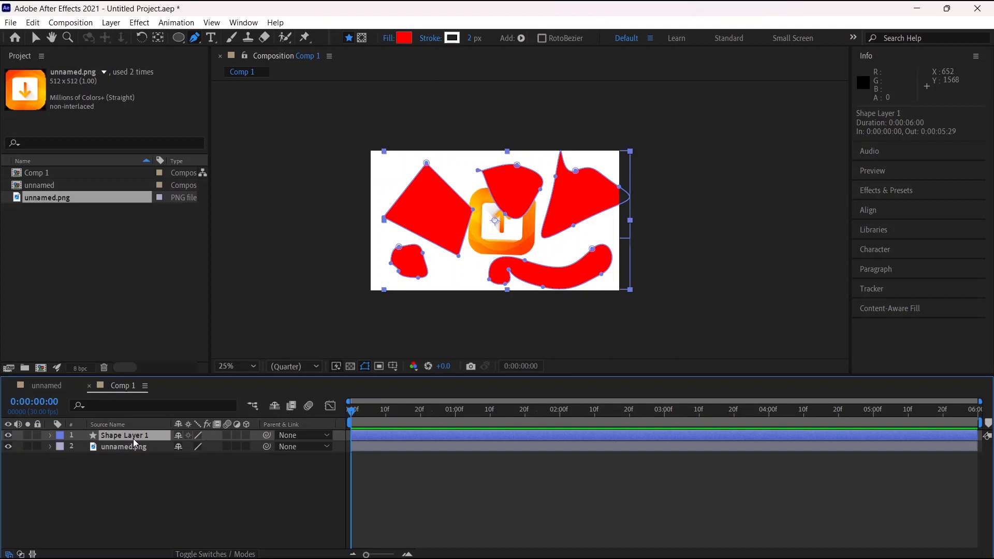
key(Delete)
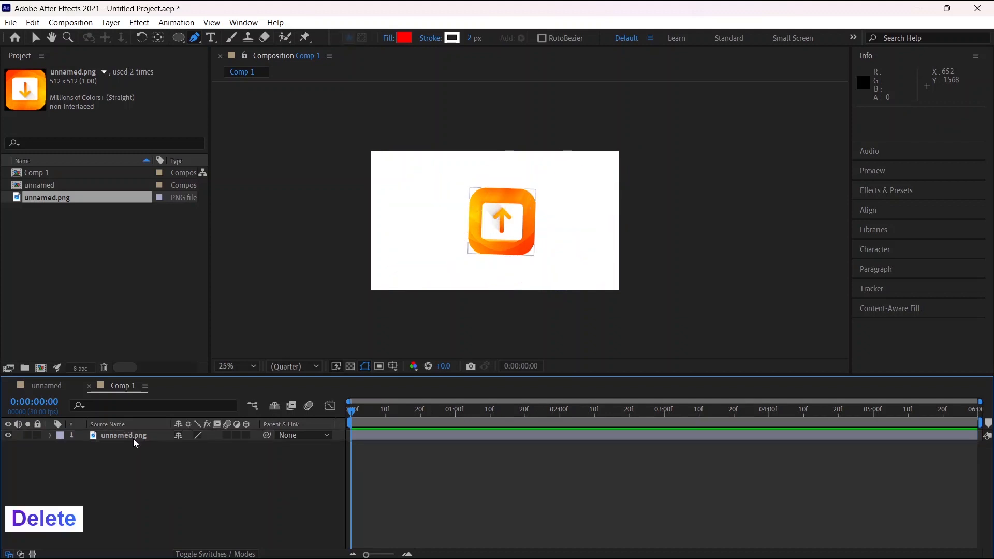
Create a horizontal text layer reading "hgdtbdgd" above and to the left of the icon
click(212, 38)
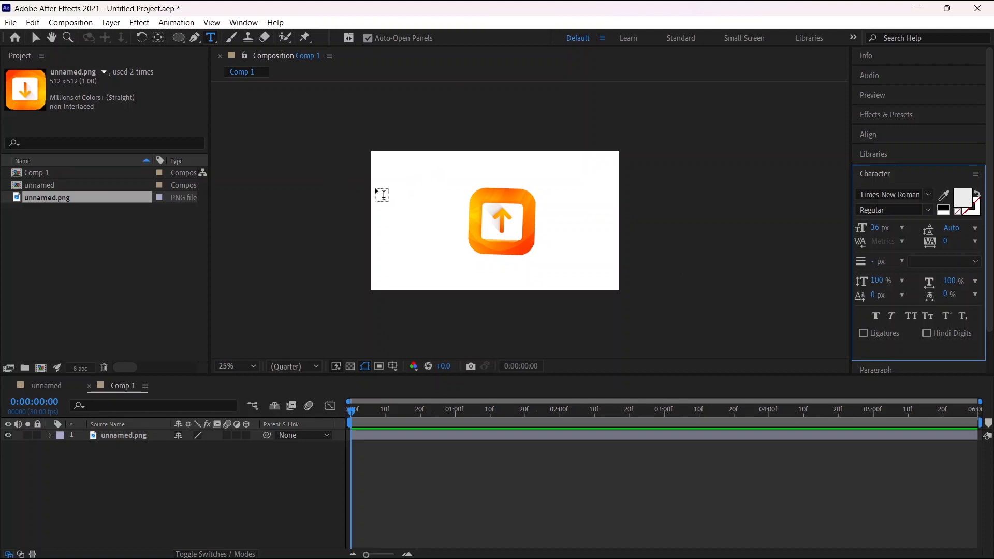
click(429, 170)
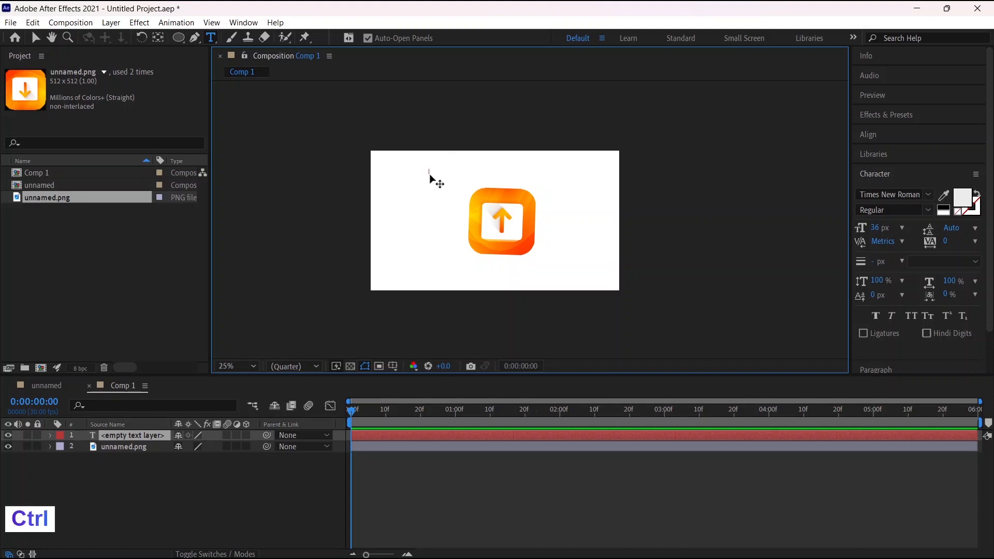
scroll(429, 173, up, 4)
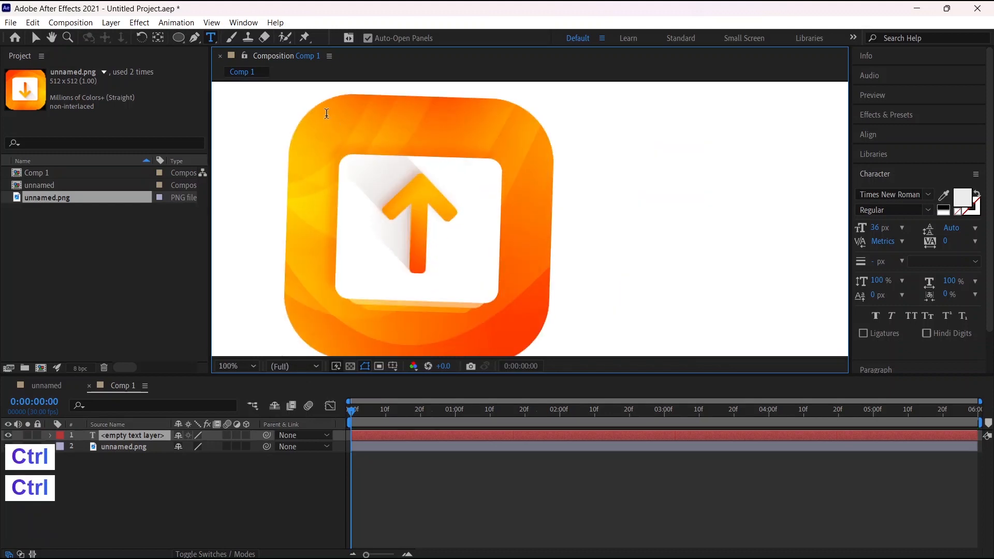
scroll(325, 116, down, 4)
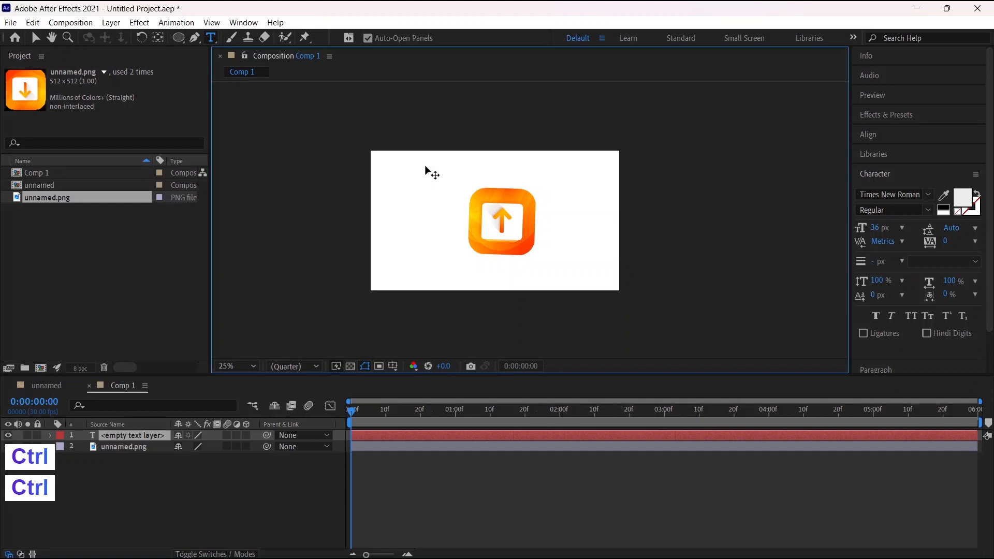
key(period)
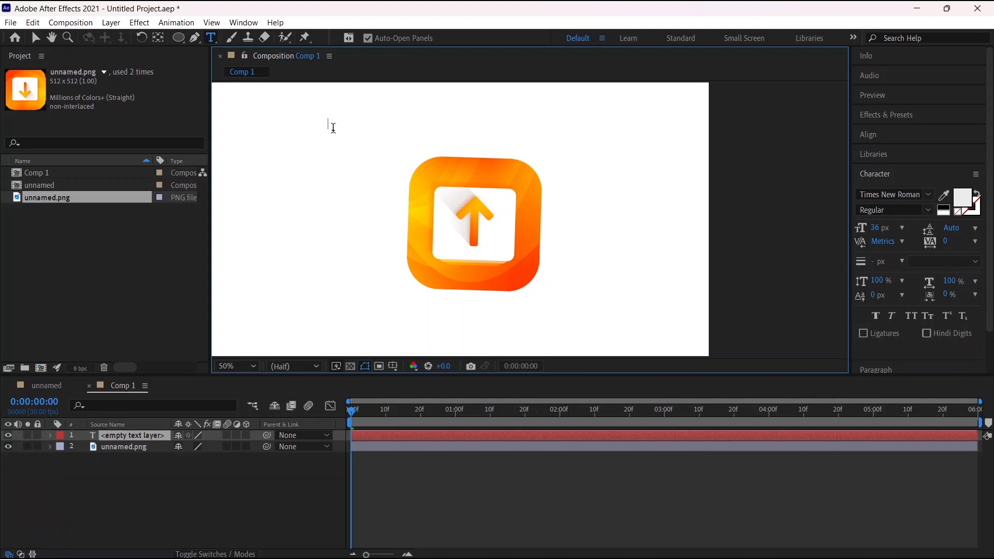
text(h)
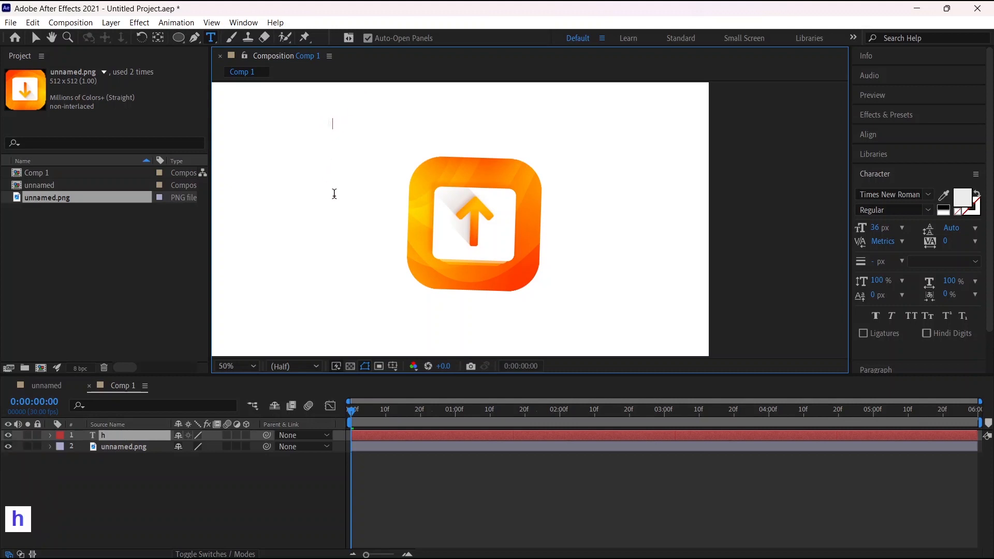
text(gdt)
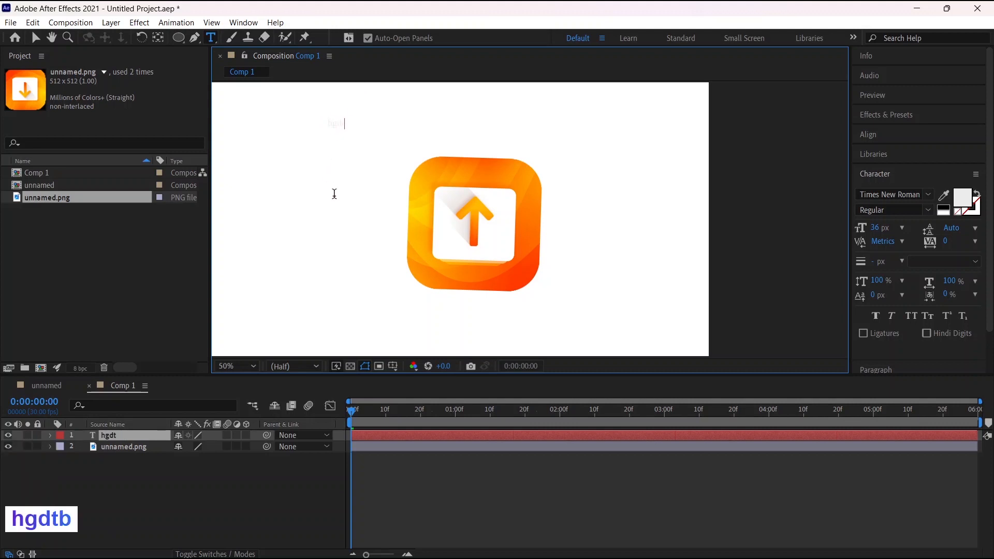
text(bdgd)
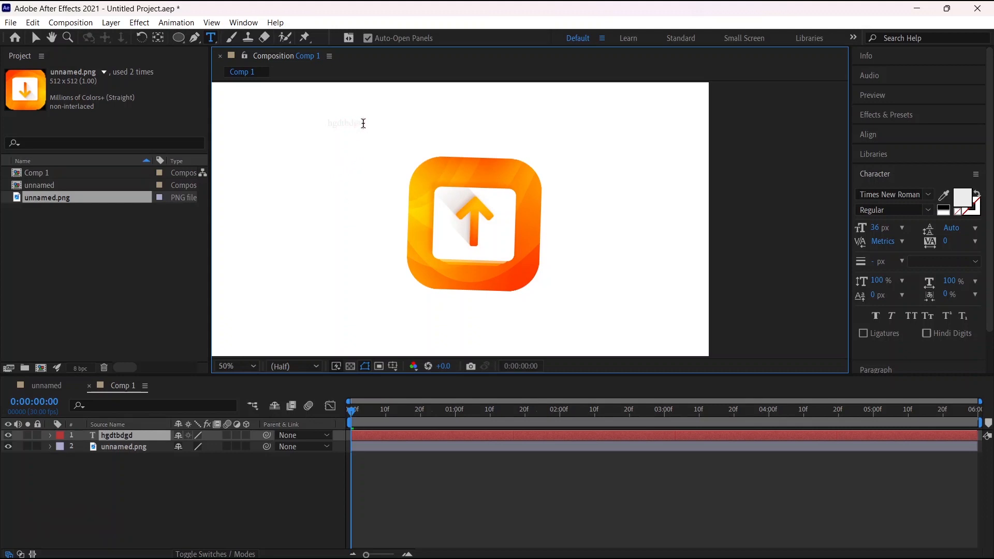
Set the fill colour of the entire "hgdtbdgd" text to black (000000)
drag(362, 124, 314, 125)
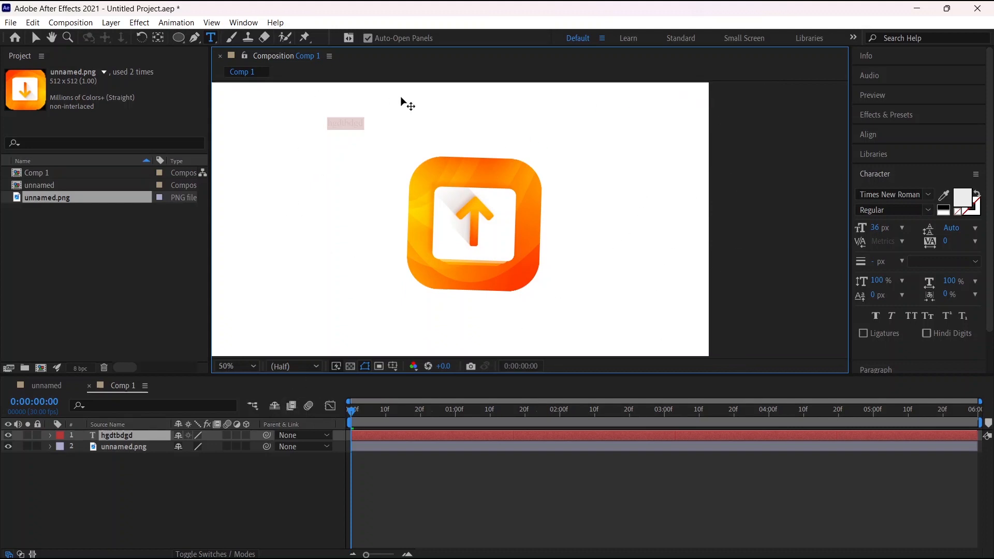
click(961, 200)
drag(375, 279, 435, 342)
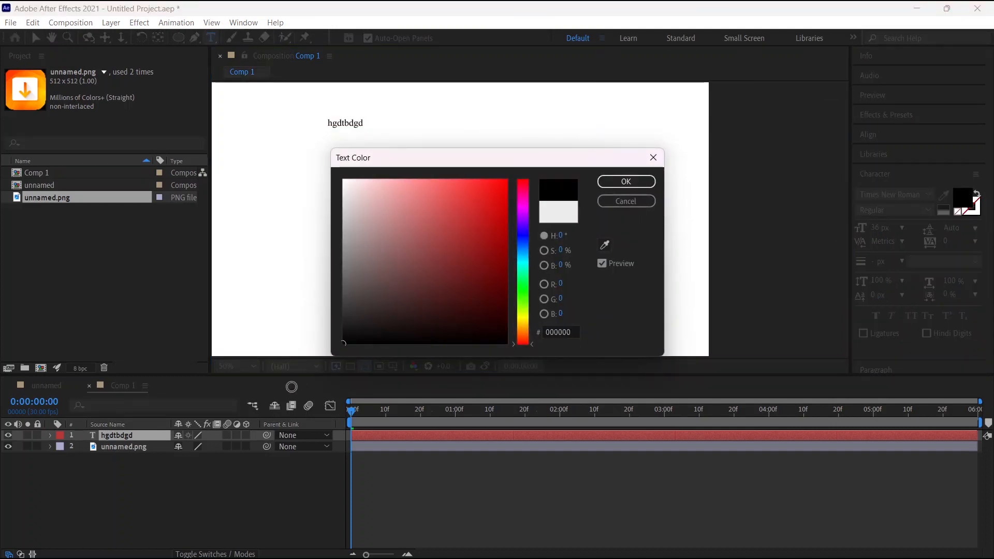
click(642, 180)
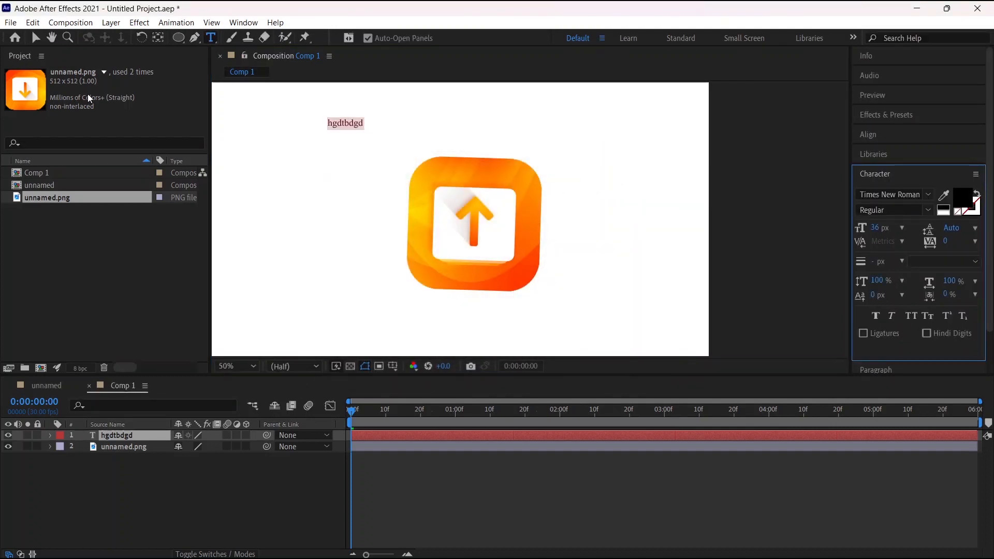
Move the "hgdtbdgd" text to the icon's upper right and scale it up to more than double its size
click(36, 37)
click(366, 156)
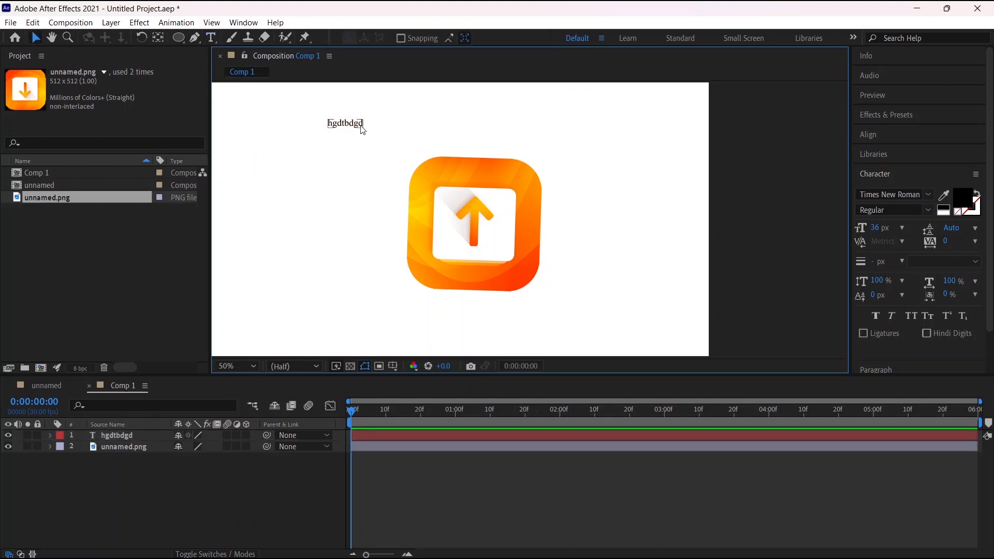
drag(362, 130, 624, 175)
click(648, 193)
click(621, 218)
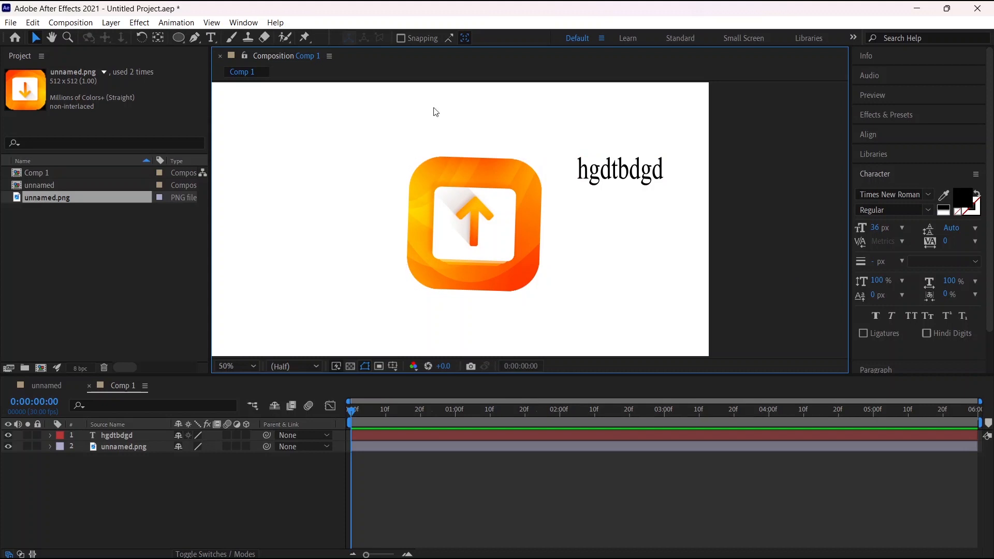
Select the "hgdtbdgd" text in the composition and delete its layer
click(651, 170)
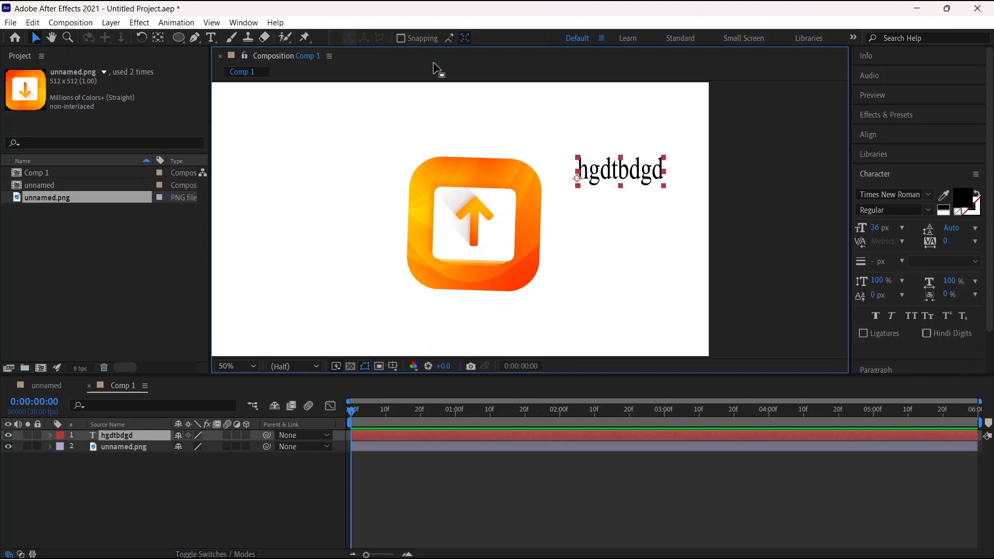
click(682, 227)
drag(686, 242, 579, 135)
key(Delete)
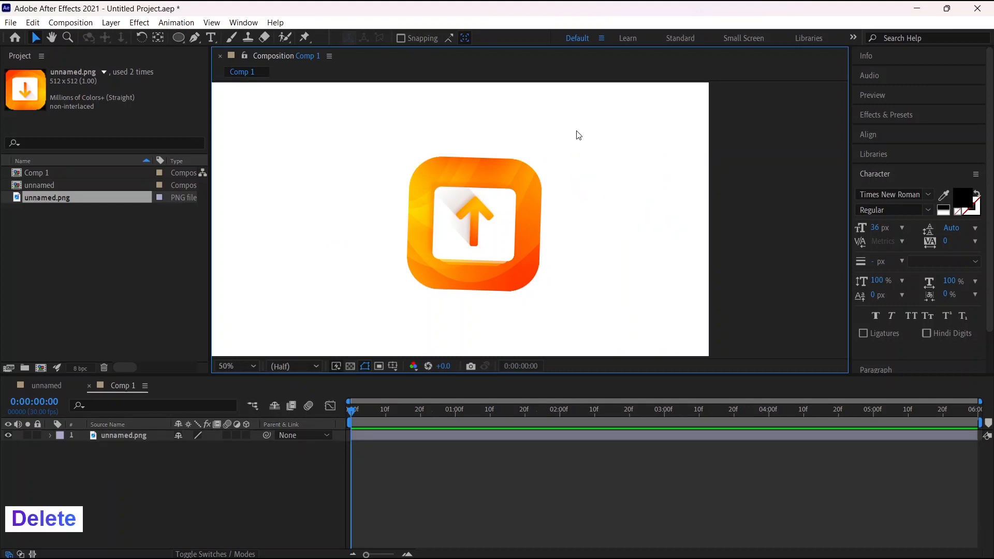
Activate the Brush tool for painting
click(233, 36)
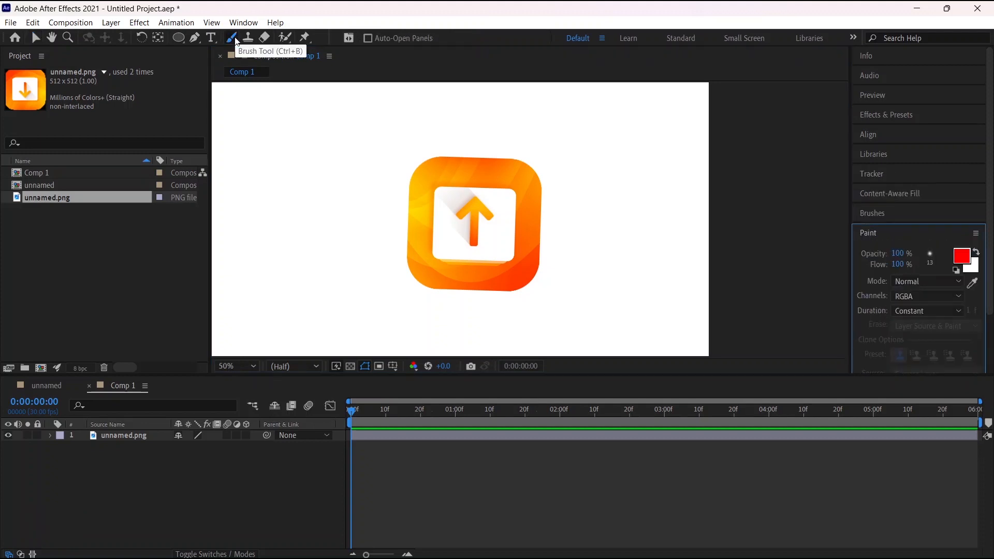